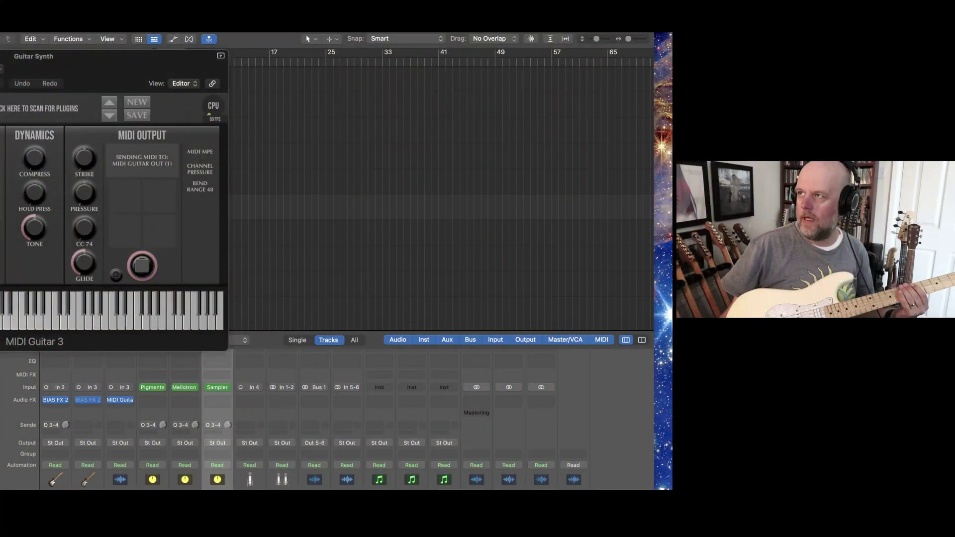
Step: Bring MIDI Guitar 3 into view, enlarge the mixer, and enable input monitoring on Guitar Synth
{"action": "left_click_drag", "start_coordinate": [69, 58], "coordinate": [189, 32]}
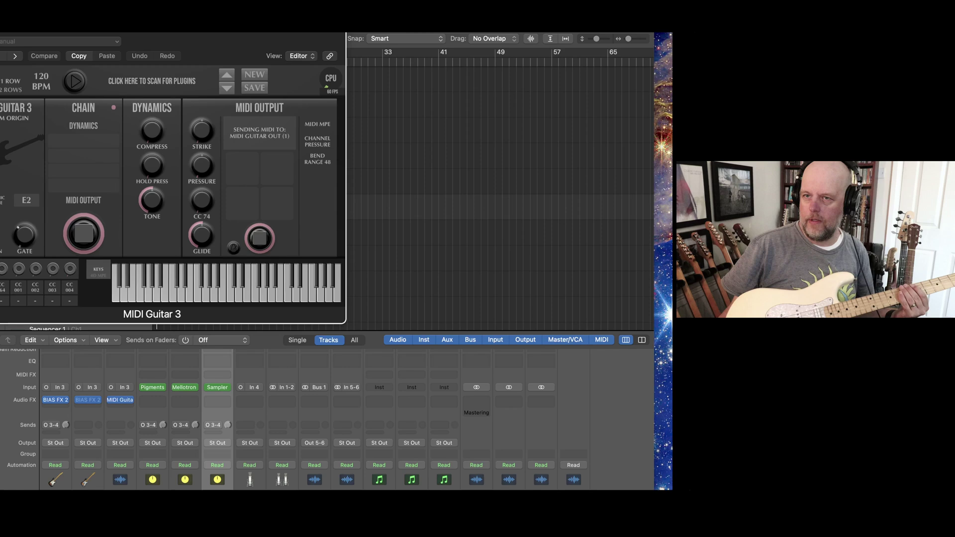
{"action": "left_click", "coordinate": [120, 360]}
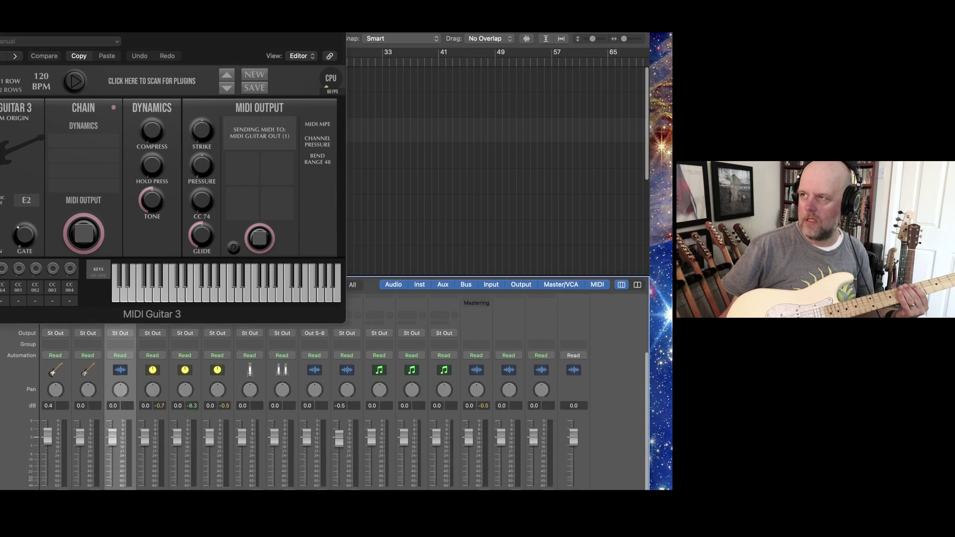
{"action": "mouse_move", "coordinate": [650, 490]}
{"action": "left_mouse_down"}
{"action": "mouse_move", "coordinate": [652, 505]}
{"action": "mouse_move", "coordinate": [655, 485]}
{"action": "left_mouse_up"}
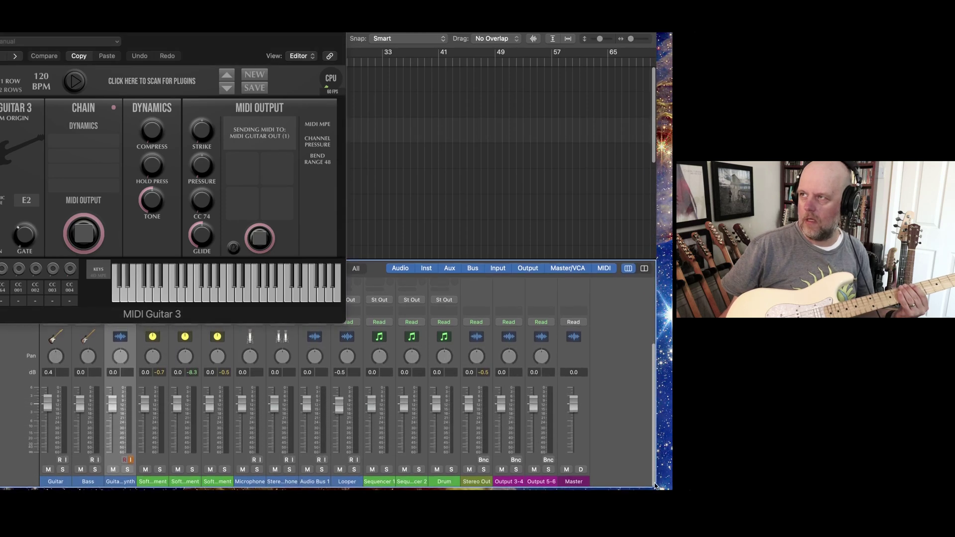
{"action": "left_click", "coordinate": [131, 461]}
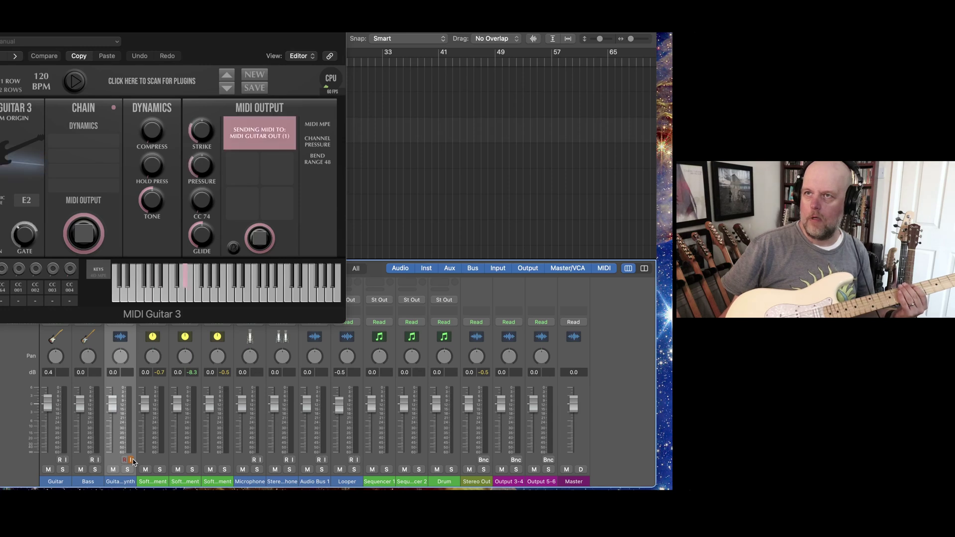
{"action": "left_click", "coordinate": [163, 460]}
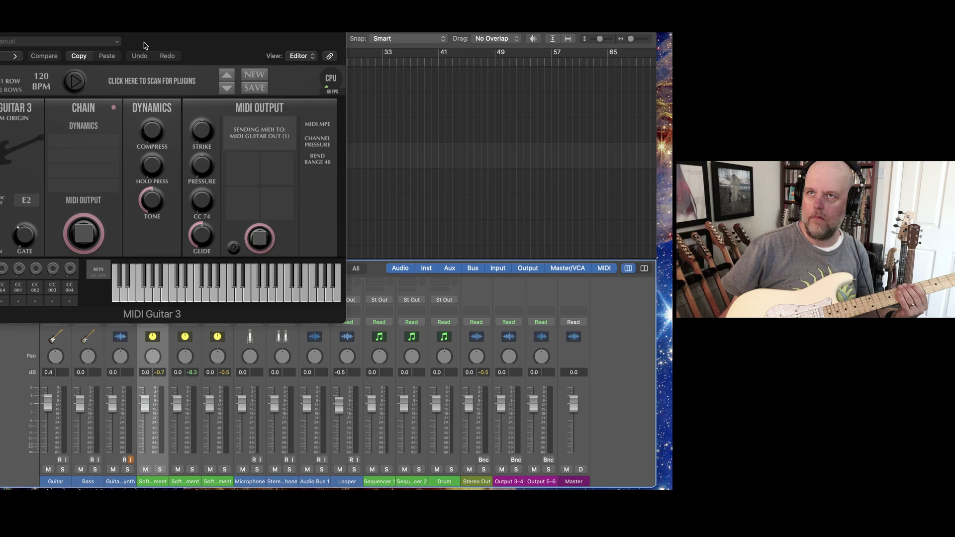
{"action": "key", "text": "super+w"}
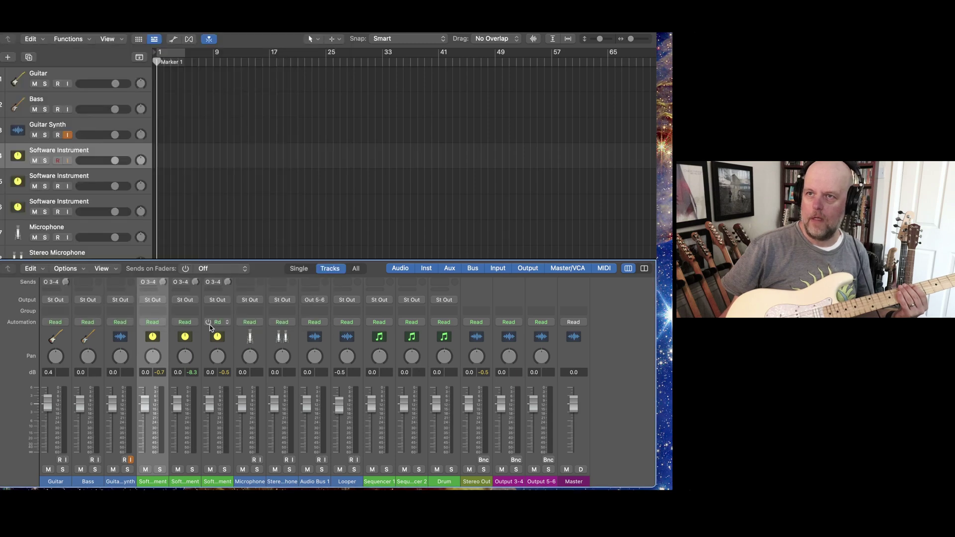
{"action": "scroll", "coordinate": [172, 395], "scroll_direction": "up", "scroll_amount": 5}
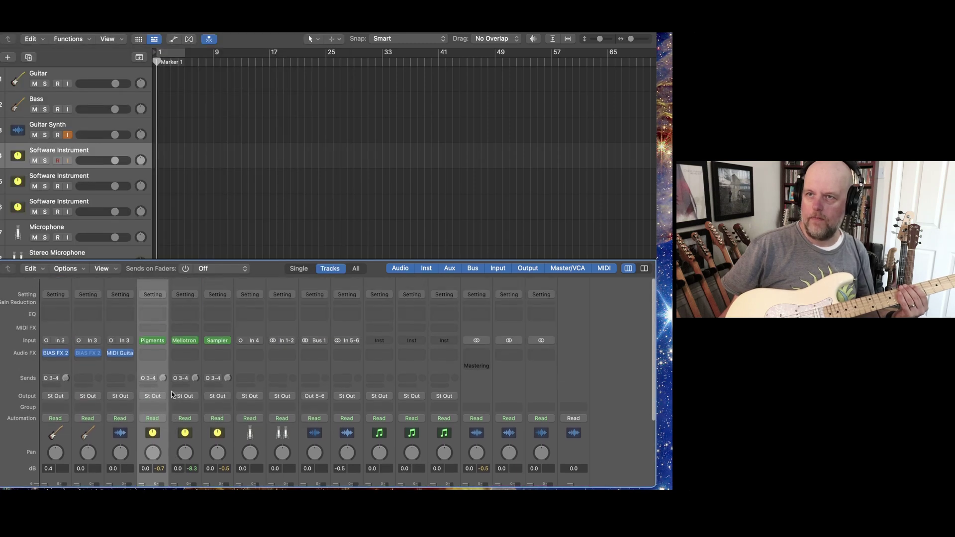
{"action": "left_click", "coordinate": [154, 340]}
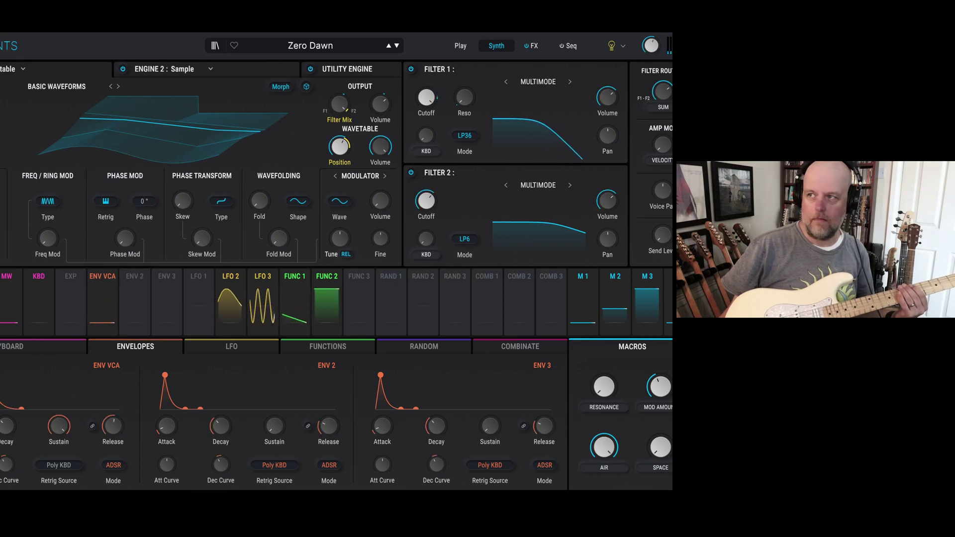
{"action": "key", "text": "super+w"}
{"action": "scroll", "coordinate": [197, 362], "scroll_direction": "down", "scroll_amount": 5}
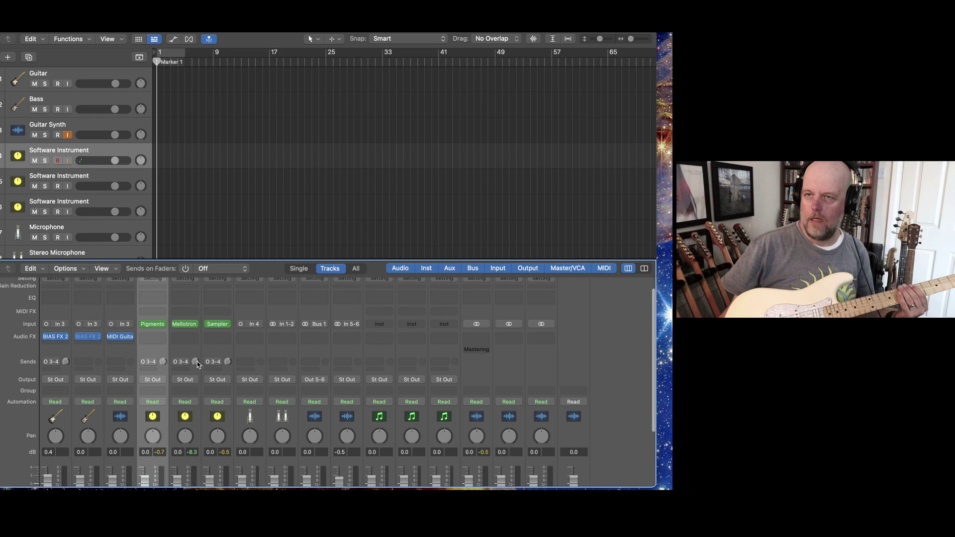
{"action": "left_click", "coordinate": [183, 387]}
{"action": "scroll", "coordinate": [185, 374], "scroll_direction": "up", "scroll_amount": 5}
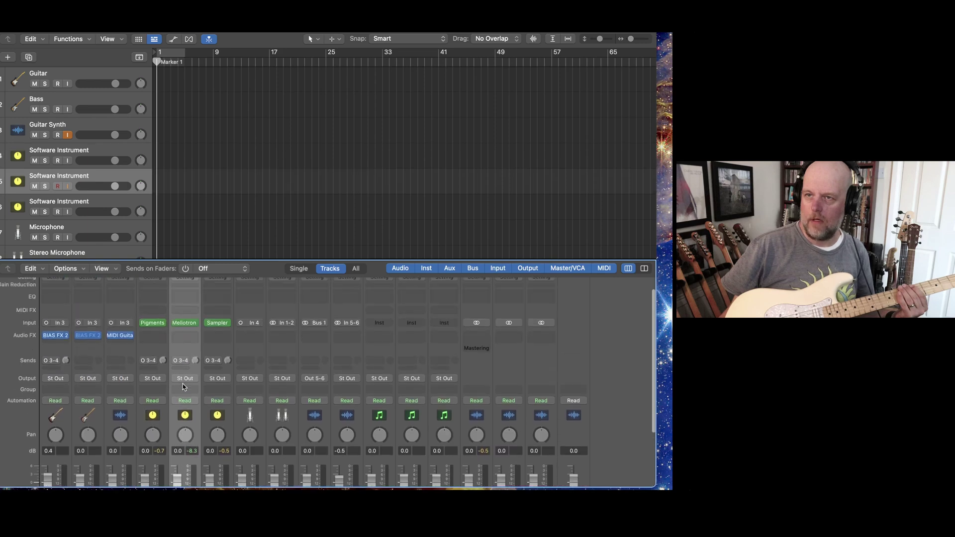
{"action": "left_click", "coordinate": [186, 338]}
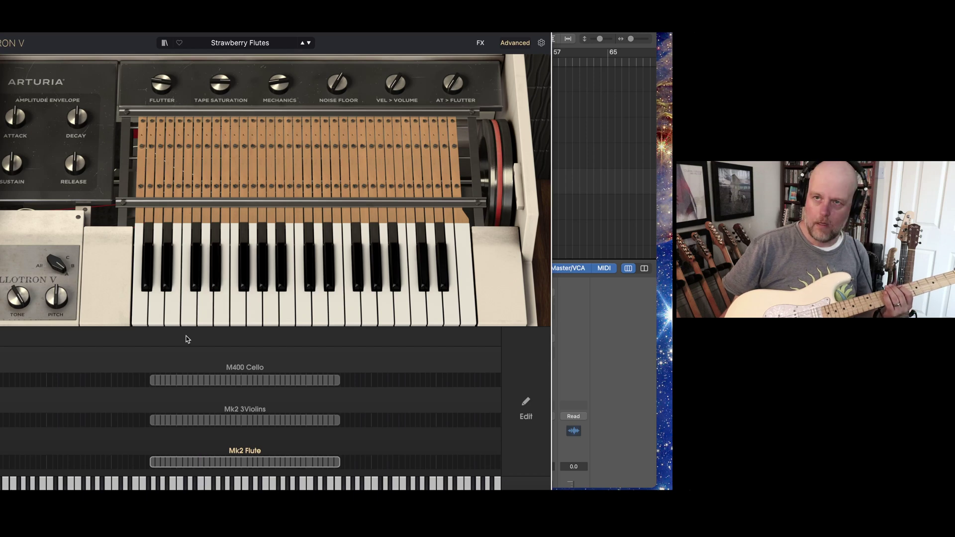
{"action": "key", "text": "super+w"}
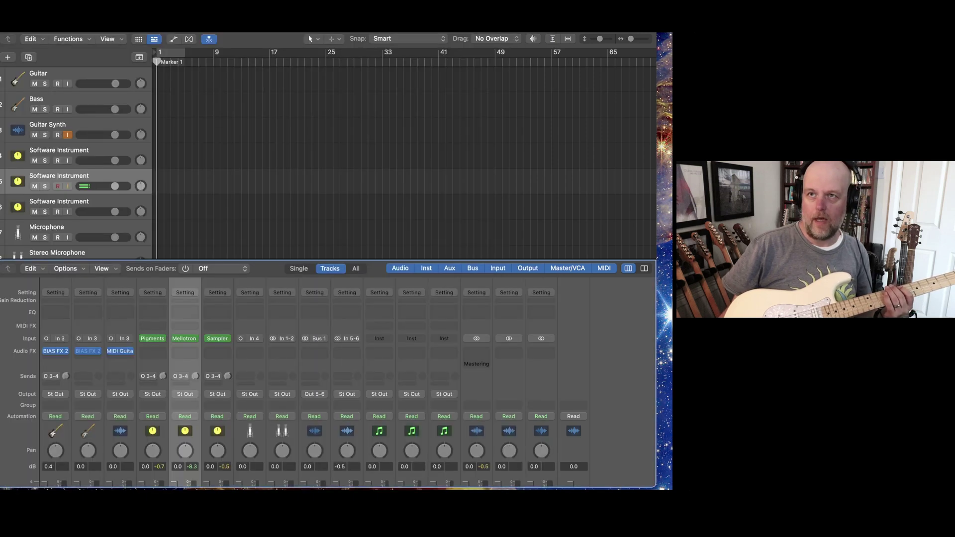
{"action": "left_click", "coordinate": [217, 338]}
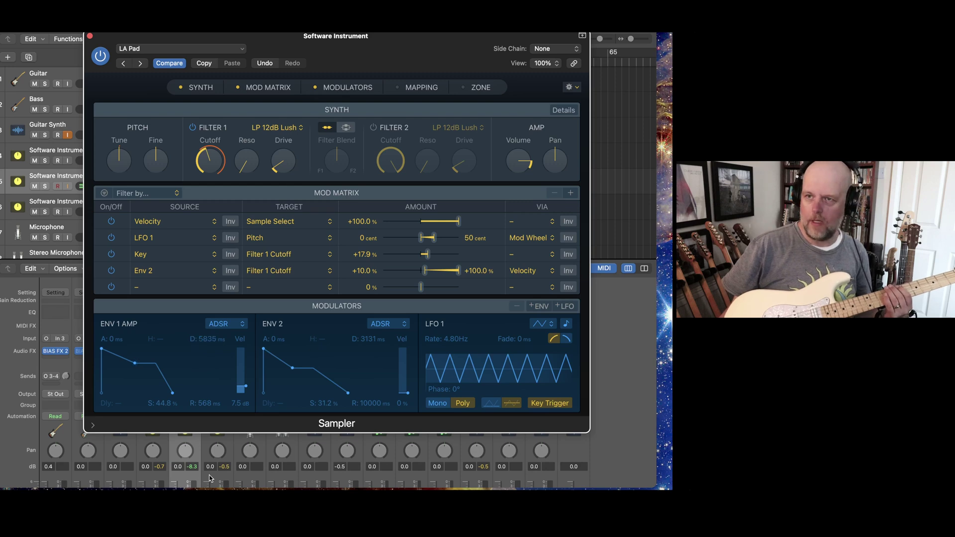
{"action": "left_click", "coordinate": [232, 478]}
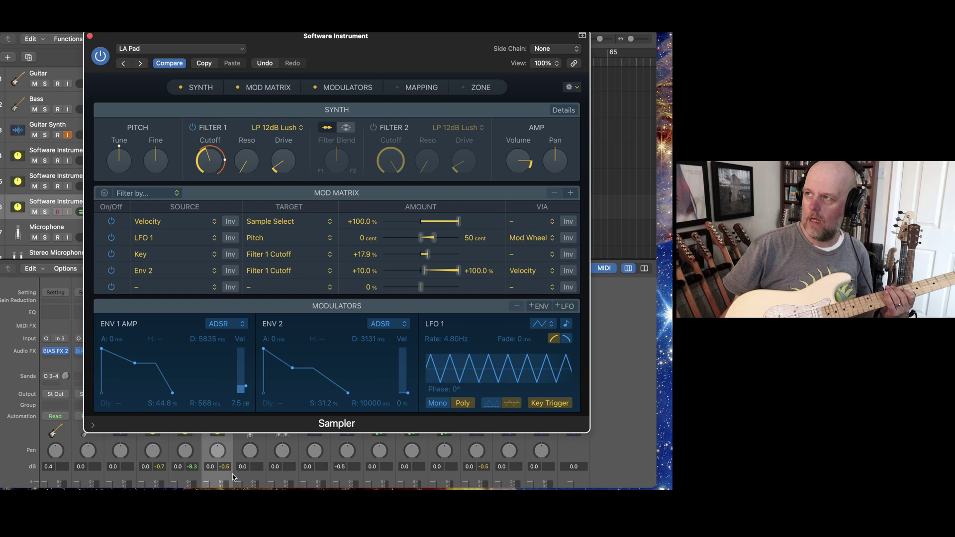
{"action": "left_click", "coordinate": [90, 35]}
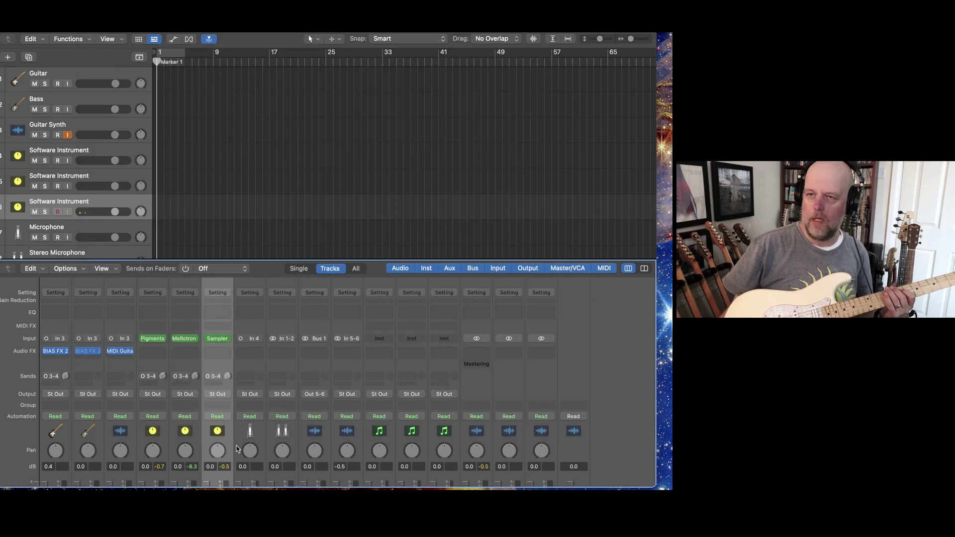
Step: Audition the Pigments, Mellotron and Sampler channels in turn, ending back on Pigments
{"action": "scroll", "coordinate": [245, 449], "scroll_direction": "down", "scroll_amount": 4}
{"action": "scroll", "coordinate": [234, 443], "scroll_direction": "up", "scroll_amount": 3}
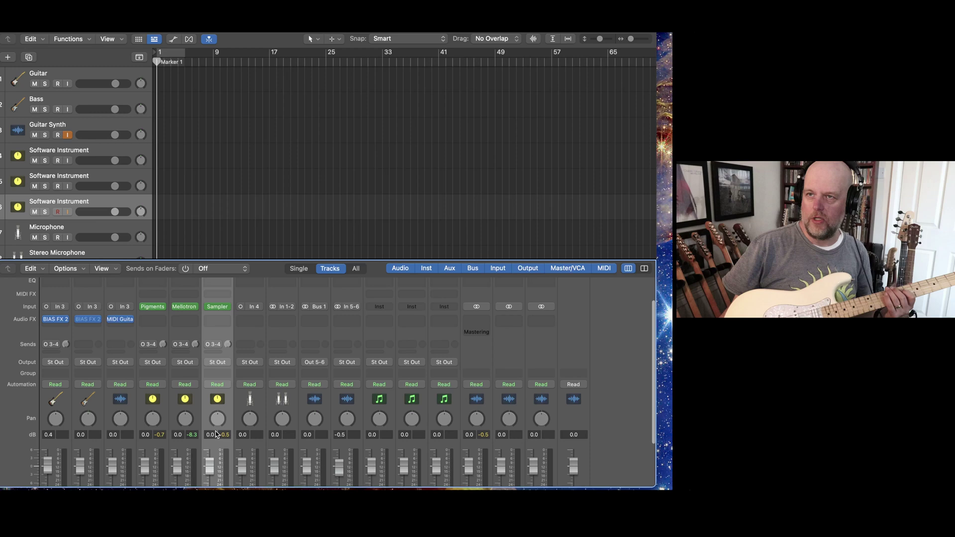
{"action": "scroll", "coordinate": [216, 435], "scroll_direction": "up", "scroll_amount": 2}
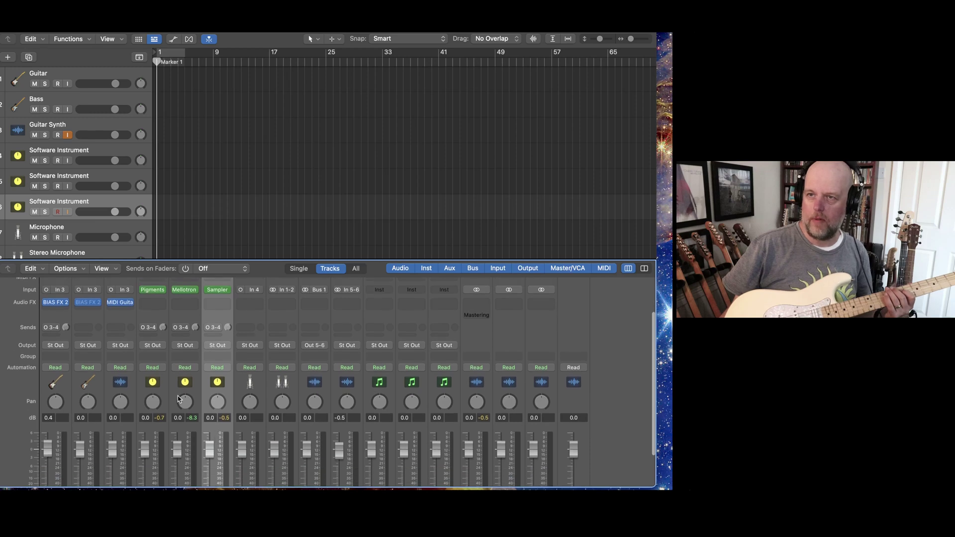
{"action": "left_click", "coordinate": [161, 392]}
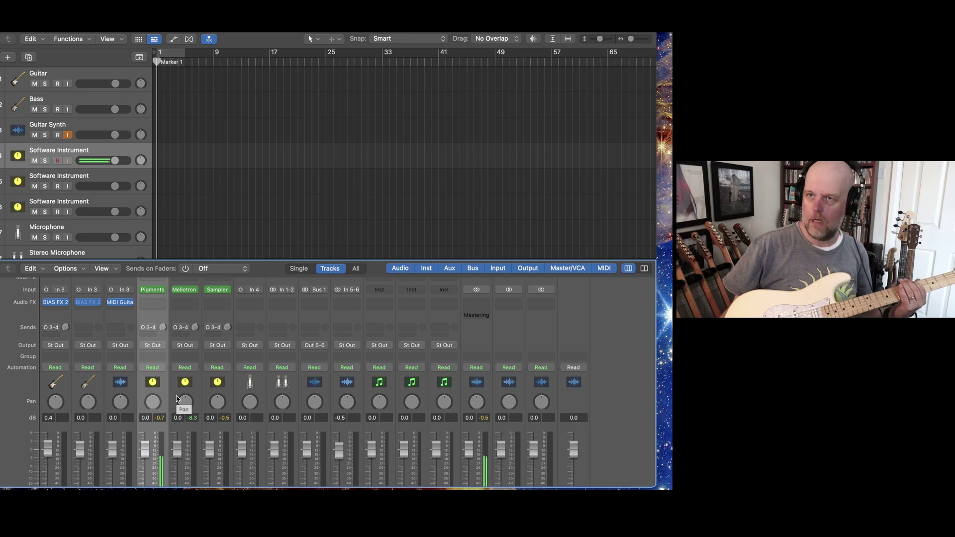
{"action": "left_click", "coordinate": [177, 393]}
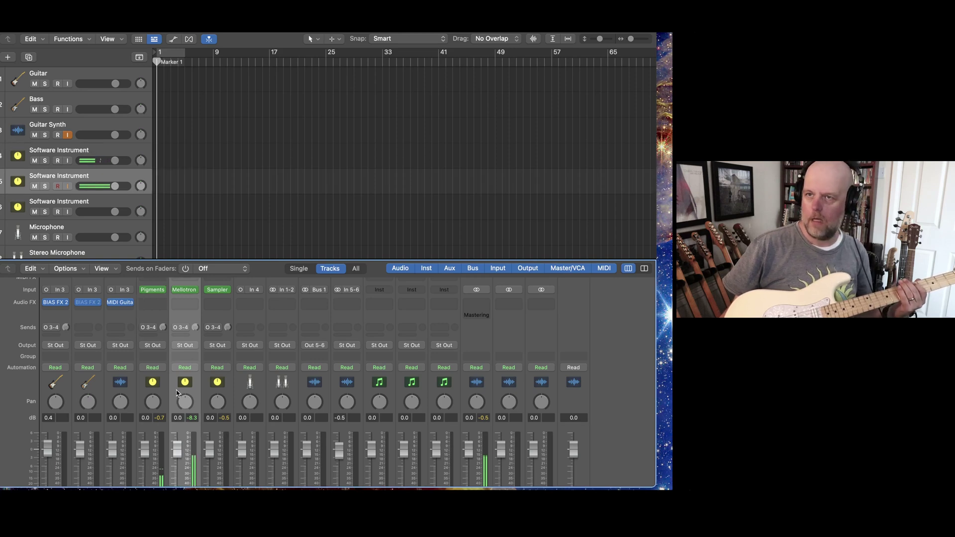
{"action": "left_click", "coordinate": [222, 398]}
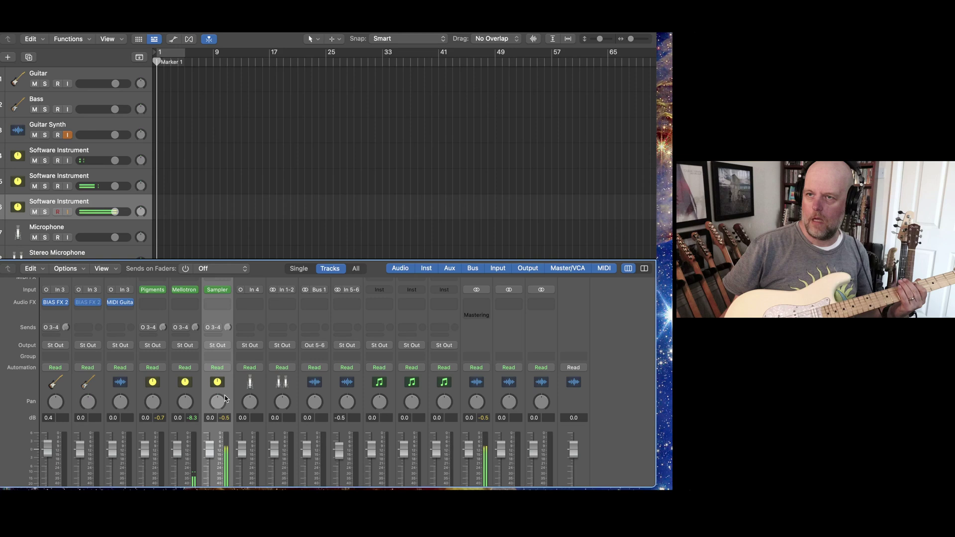
{"action": "left_click", "coordinate": [195, 392]}
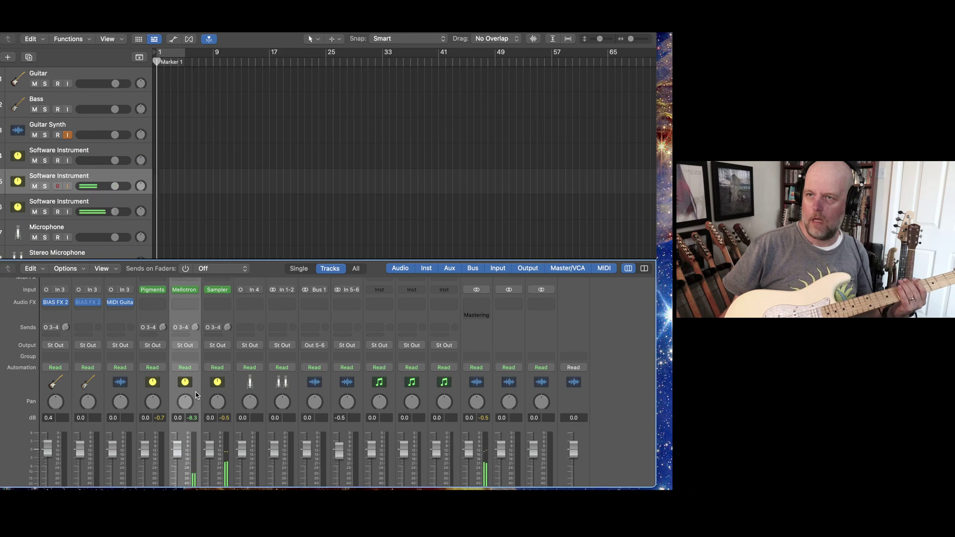
{"action": "left_click", "coordinate": [166, 390]}
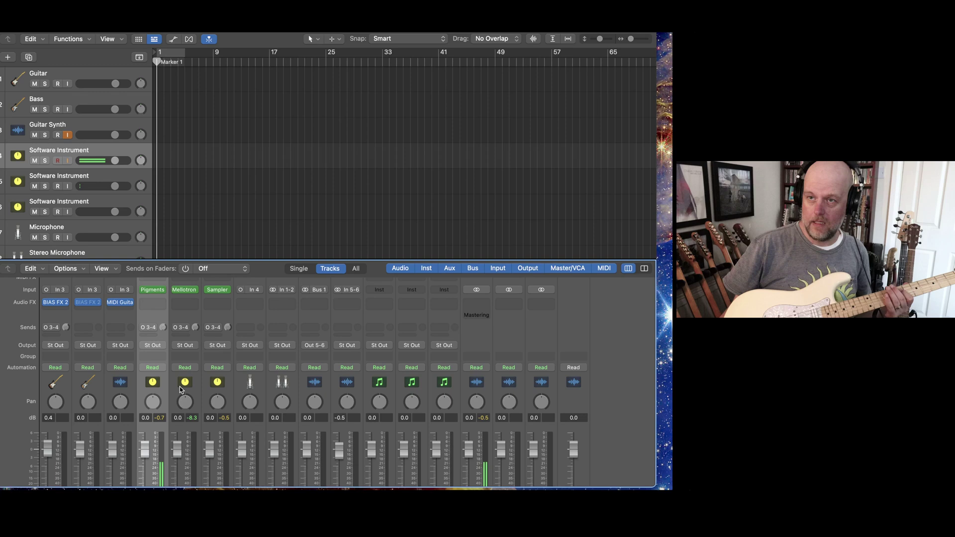
Step: Arm Sampler and Mellotron, multi-select tracks 4 through 6, then arm only the Sampler track
{"action": "left_click", "coordinate": [210, 391]}
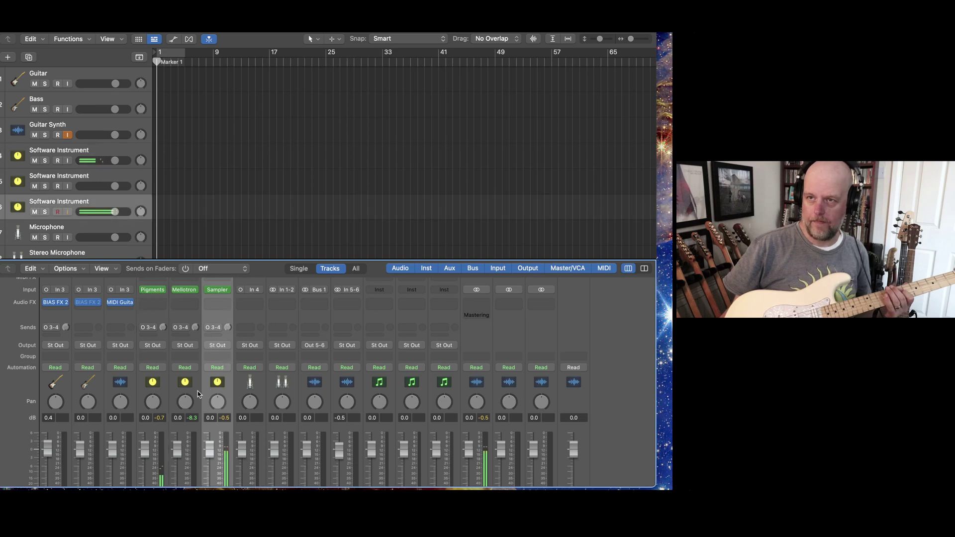
{"action": "left_click", "coordinate": [195, 392]}
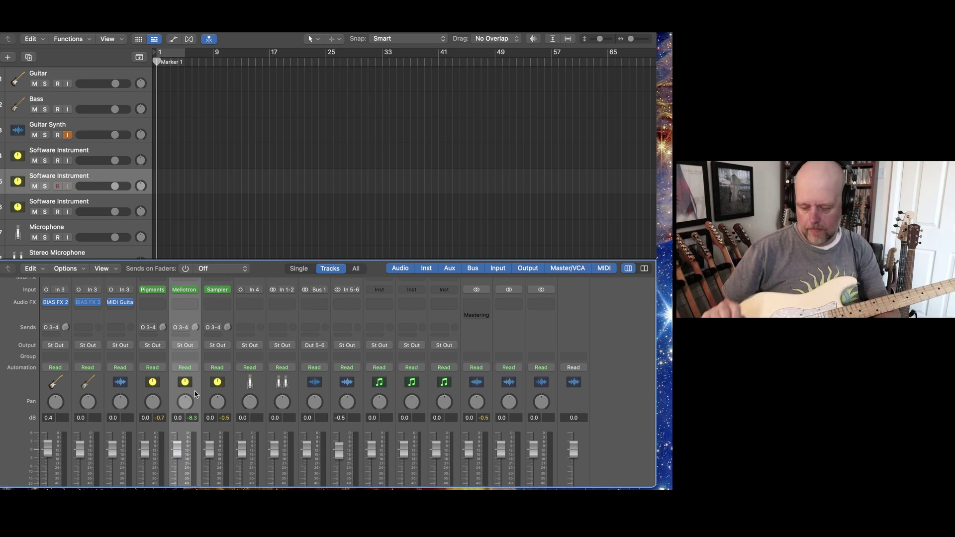
{"action": "scroll", "coordinate": [166, 393], "scroll_direction": "down", "scroll_amount": 3}
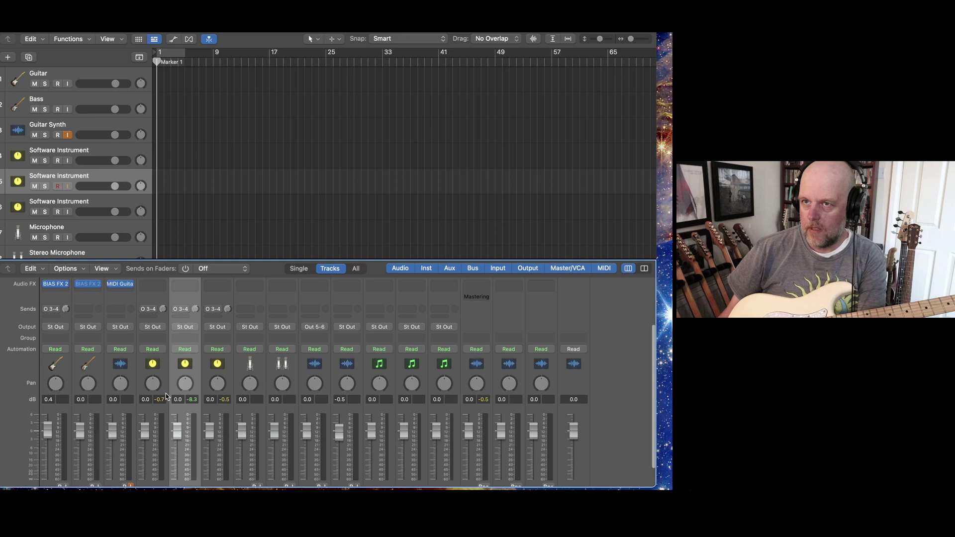
{"action": "left_click", "coordinate": [162, 458], "text": "shift"}
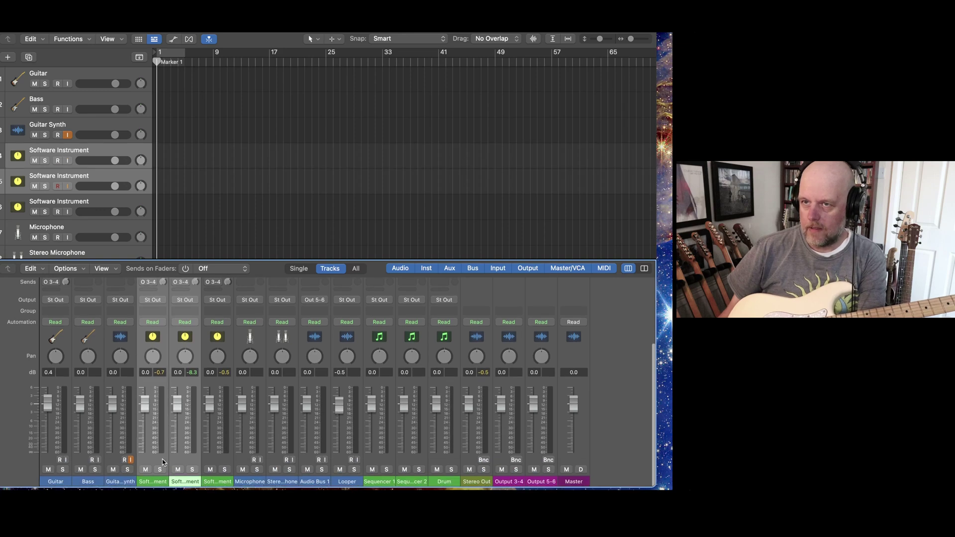
{"action": "left_click", "coordinate": [210, 459], "text": "shift"}
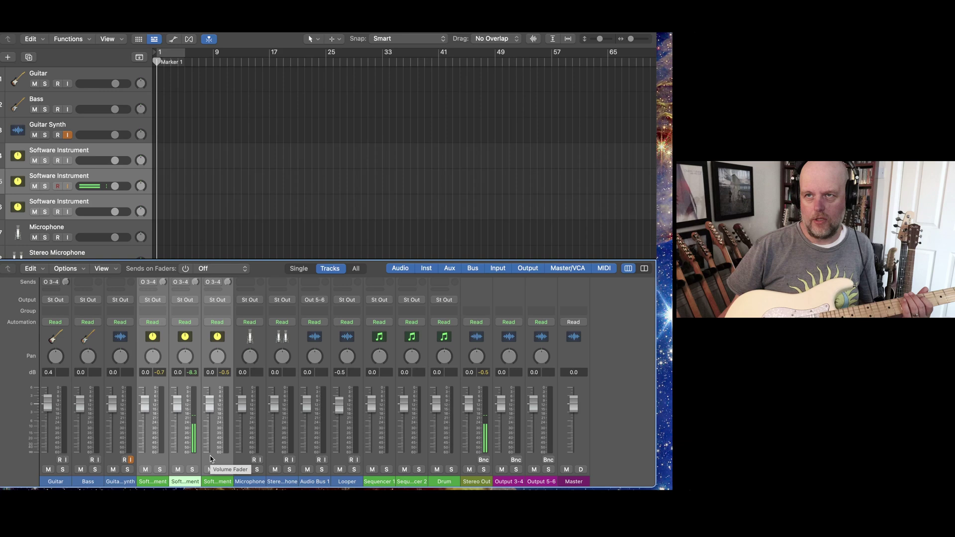
{"action": "left_click", "coordinate": [204, 362]}
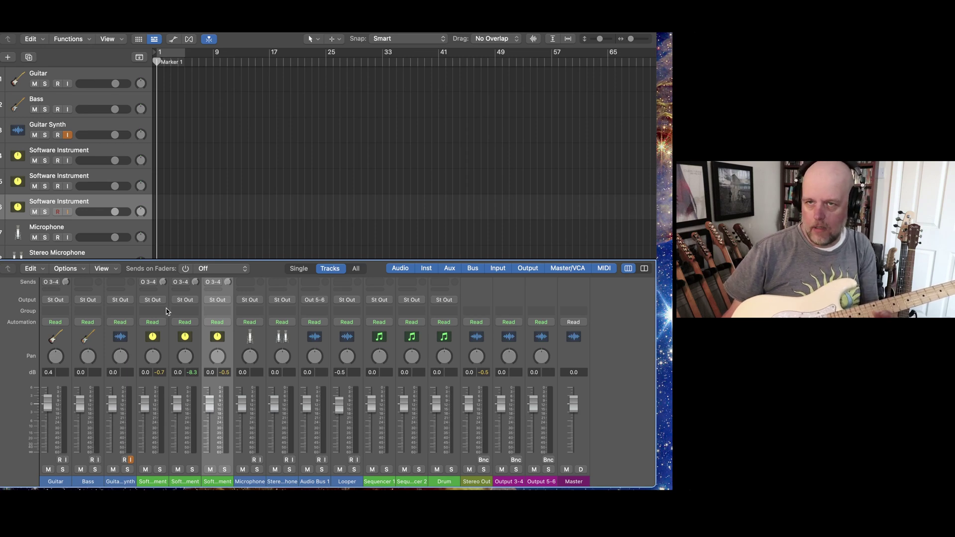
Step: Select the Guitar Synth track and open its MIDI Guitar 3 Audio FX plug-in
{"action": "left_click", "coordinate": [135, 342]}
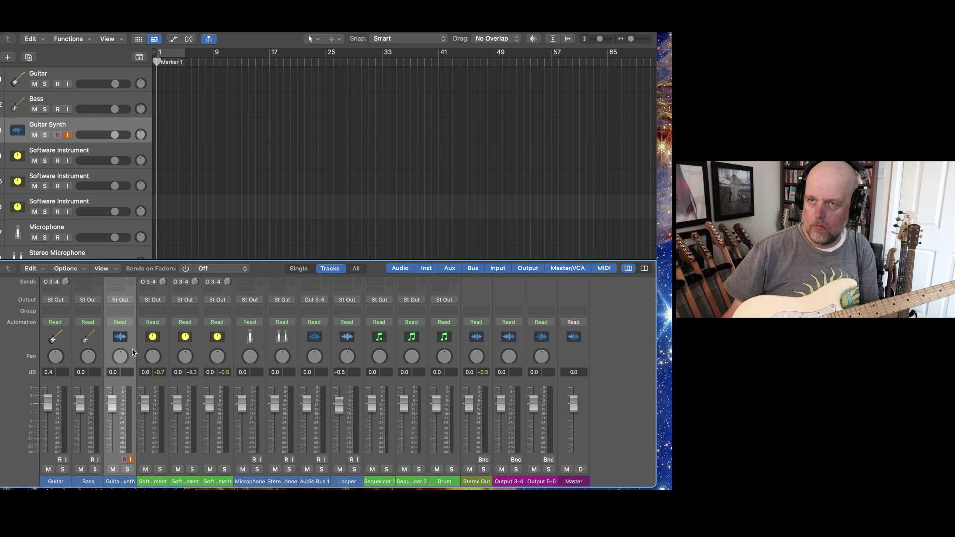
{"action": "scroll", "coordinate": [129, 342], "scroll_direction": "up", "scroll_amount": 5}
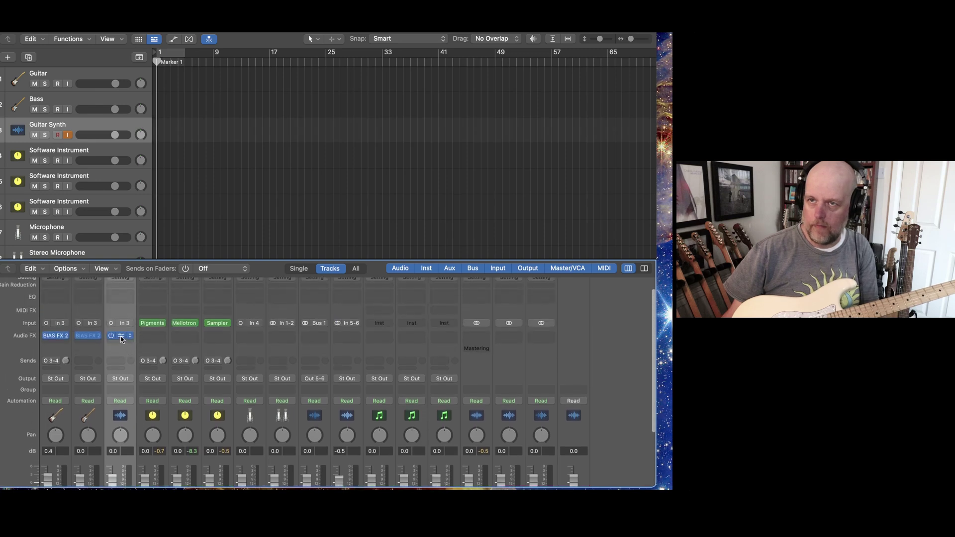
{"action": "left_click", "coordinate": [121, 336]}
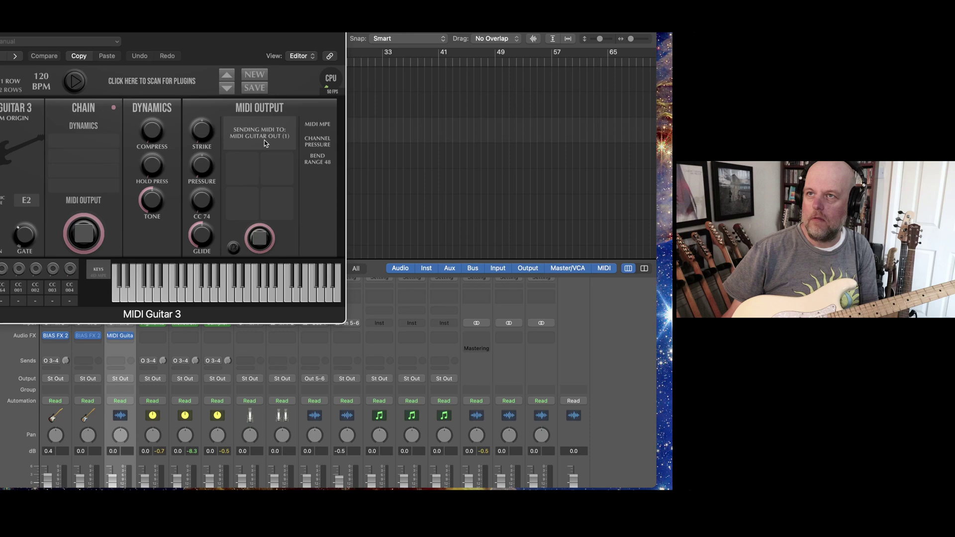
Step: Check the CC assignment options, reposition the plug-in window fully into view, then close it
{"action": "left_click", "coordinate": [247, 178]}
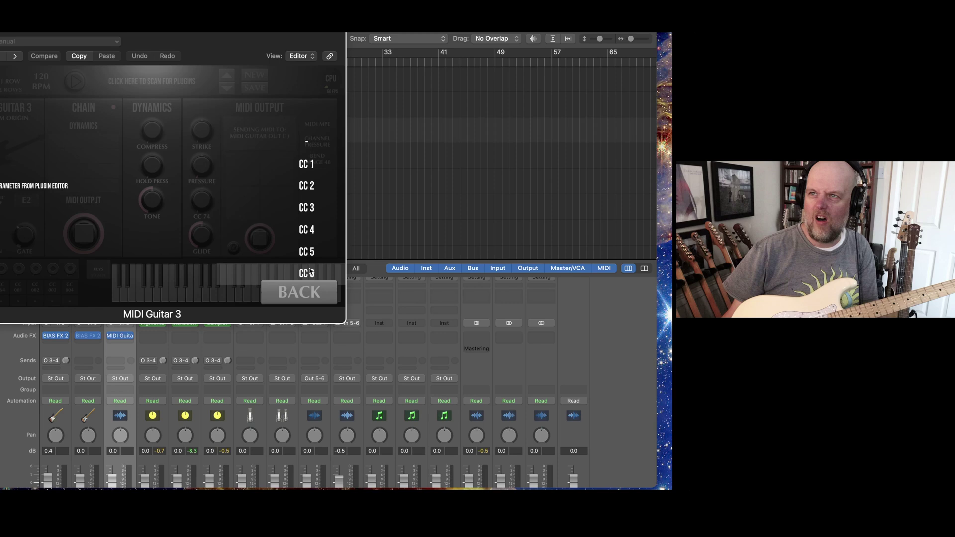
{"action": "left_click", "coordinate": [329, 296]}
{"action": "mouse_move", "coordinate": [202, 162]}
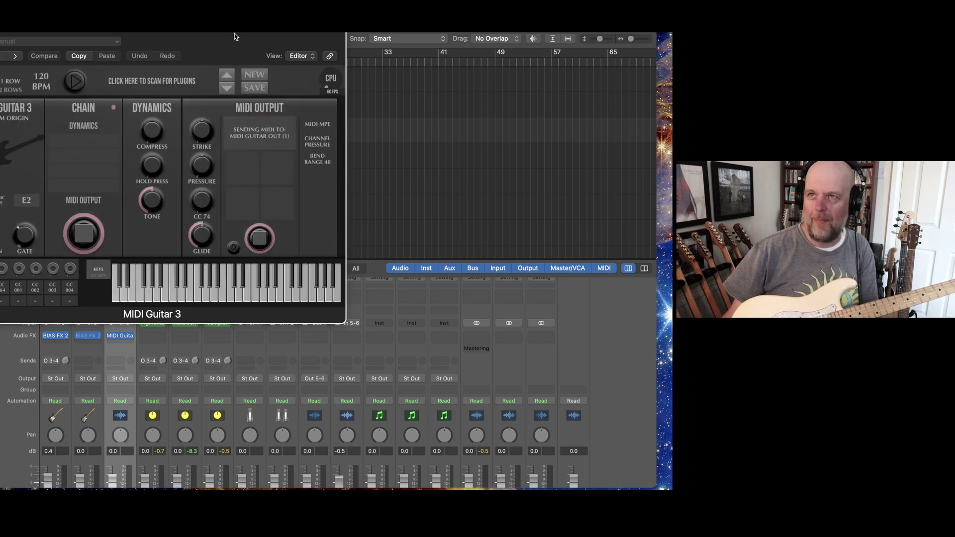
{"action": "left_click_drag", "start_coordinate": [233, 35], "coordinate": [282, 74]}
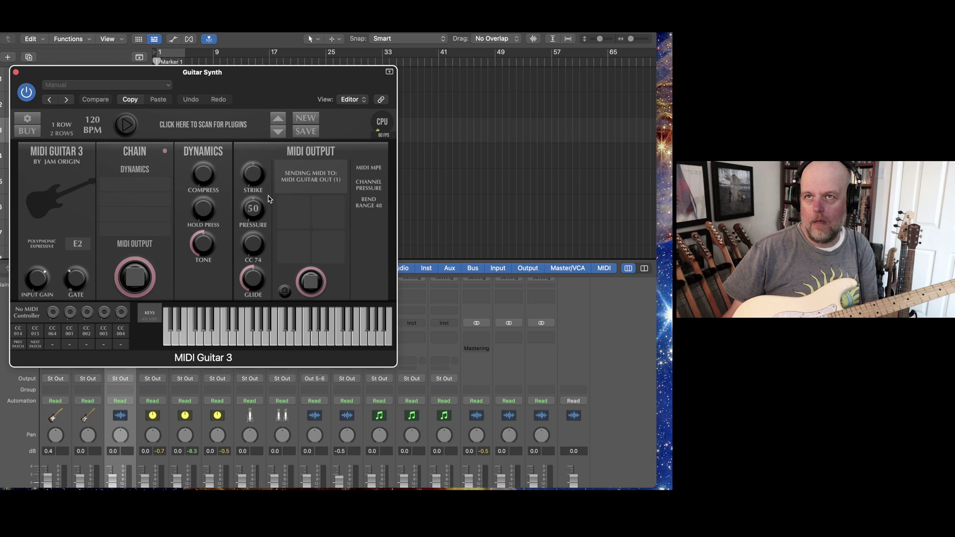
{"action": "left_click", "coordinate": [16, 74]}
Step: Switch playing through Pigments, Mellotron and Sampler, then back via Mellotron to Pigments
{"action": "scroll", "coordinate": [293, 392], "scroll_direction": "down", "scroll_amount": 5}
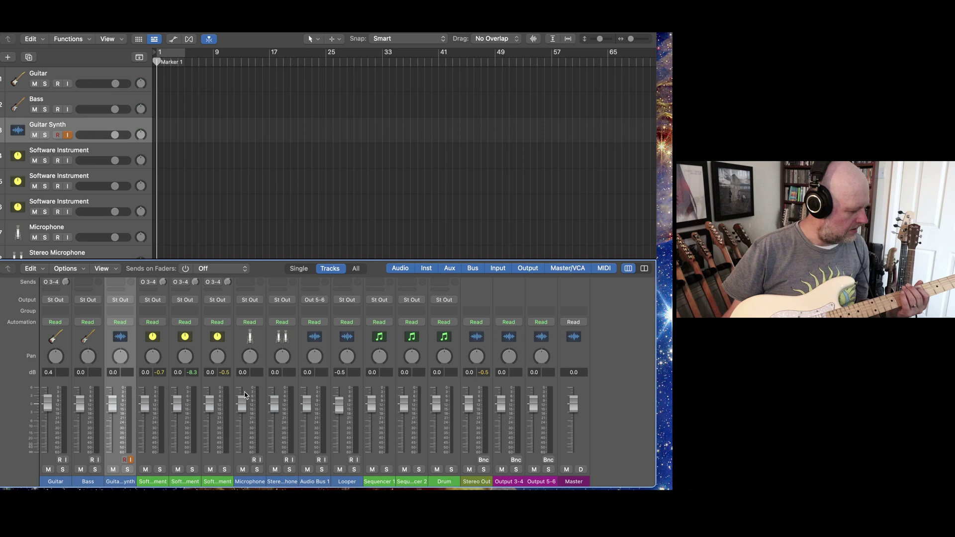
{"action": "left_click", "coordinate": [167, 390]}
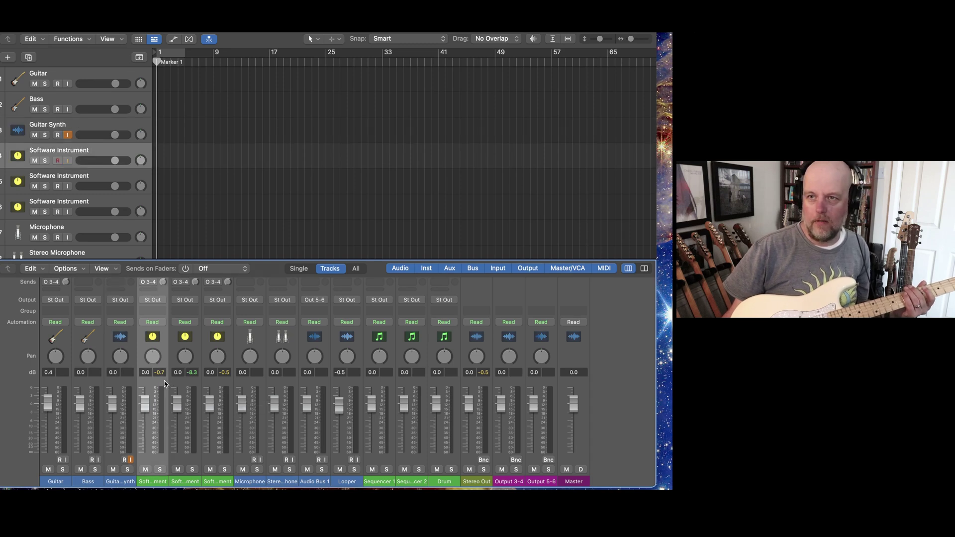
{"action": "left_click", "coordinate": [184, 382]}
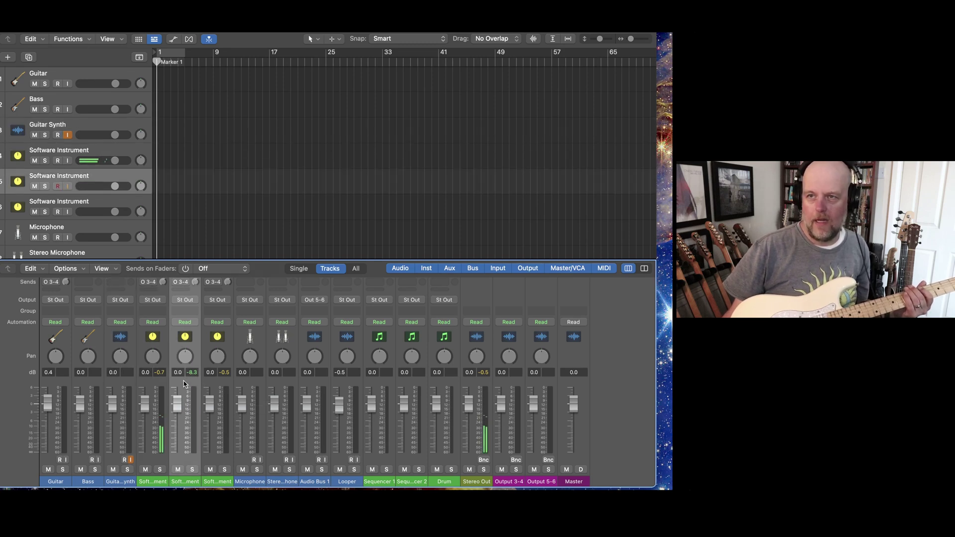
{"action": "left_click", "coordinate": [212, 382]}
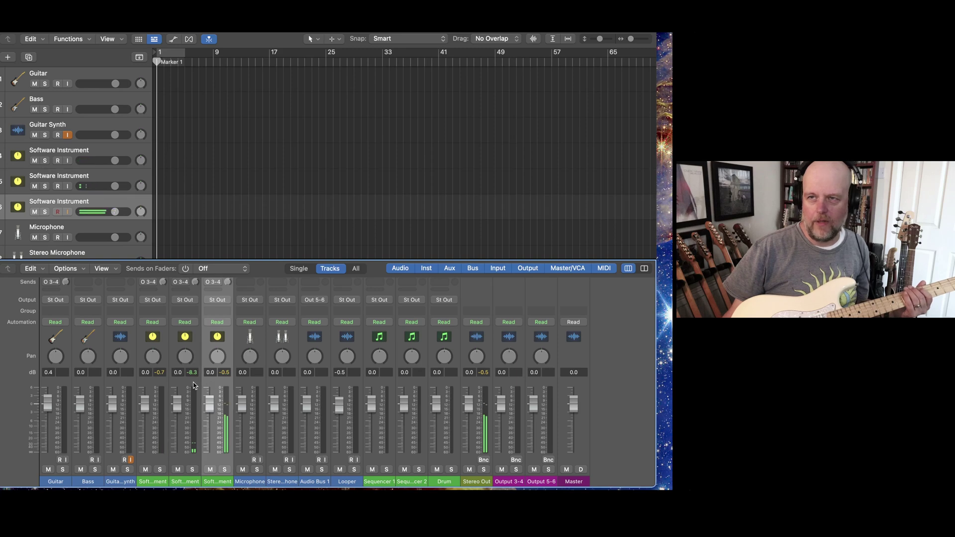
{"action": "left_click", "coordinate": [194, 384]}
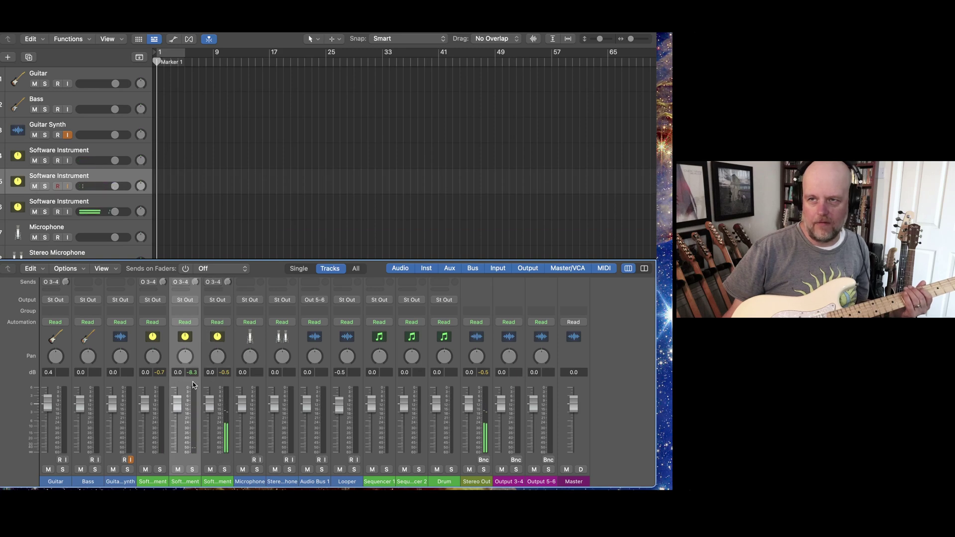
{"action": "left_click", "coordinate": [156, 382]}
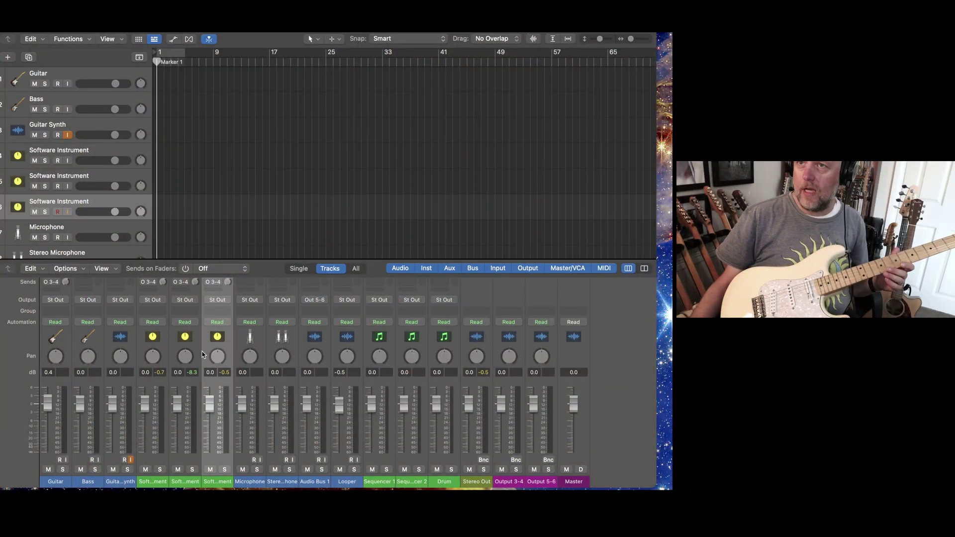
Step: Switch the guitar through Software Instrument strips 4, 5 and 6, then back to Pigments
{"action": "left_click", "coordinate": [164, 350]}
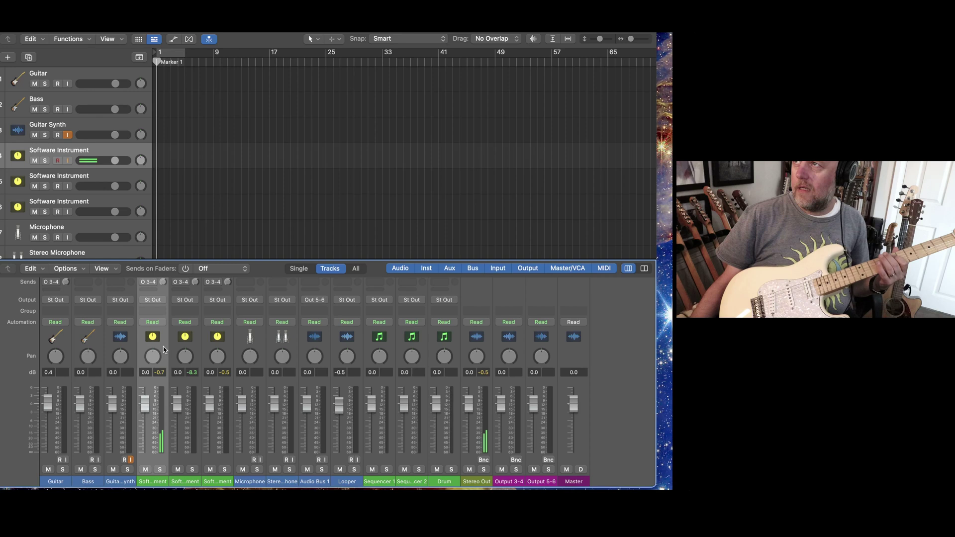
{"action": "left_click", "coordinate": [180, 350]}
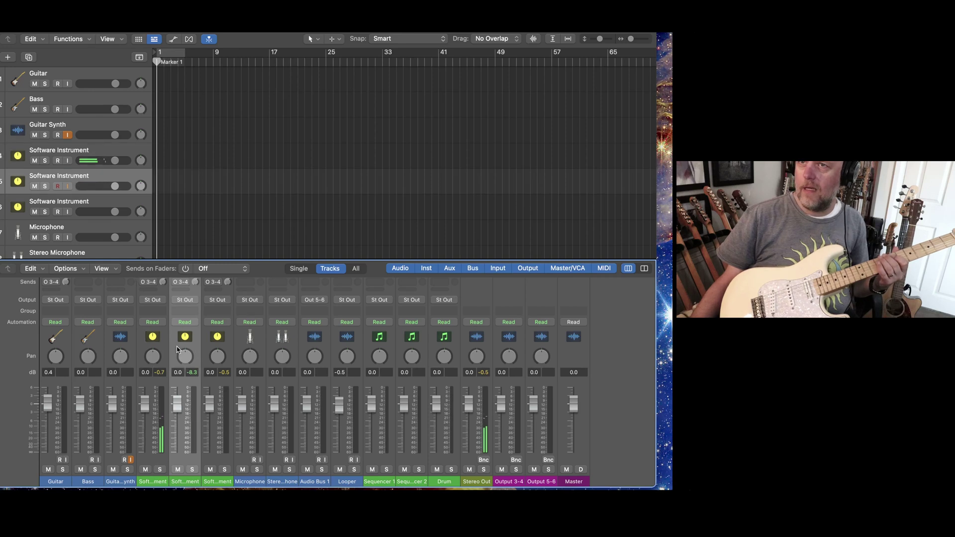
{"action": "left_click", "coordinate": [204, 350]}
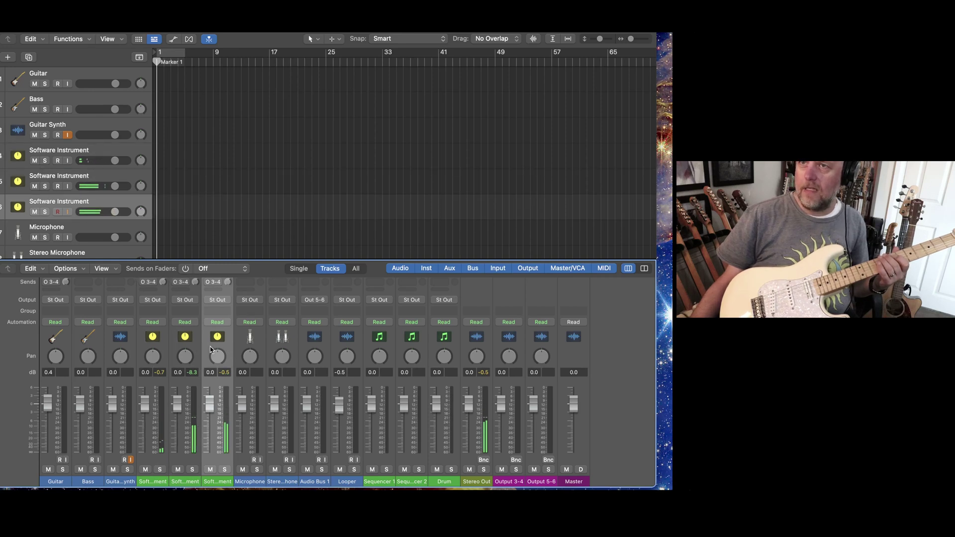
{"action": "left_click", "coordinate": [163, 347]}
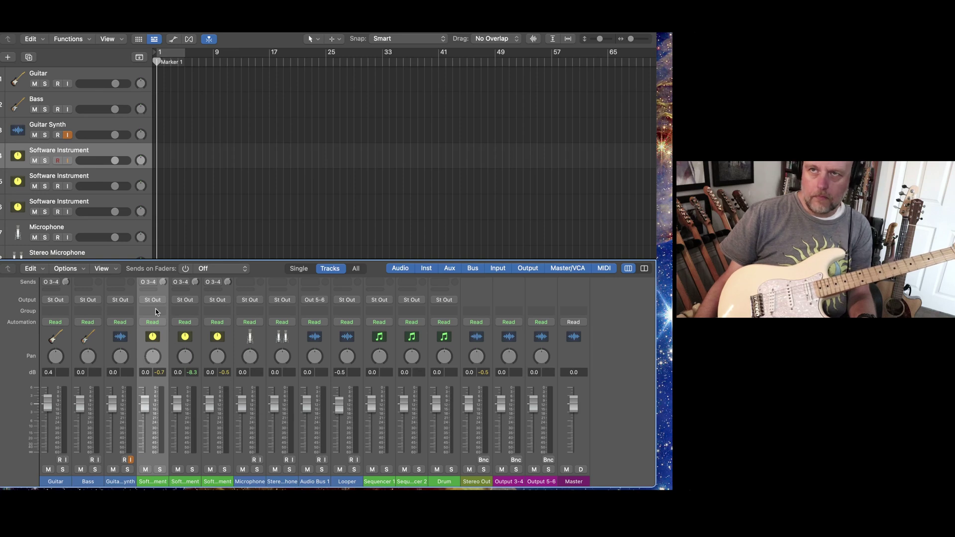
{"action": "scroll", "coordinate": [156, 312], "scroll_direction": "up", "scroll_amount": 3}
{"action": "left_click", "coordinate": [164, 340]}
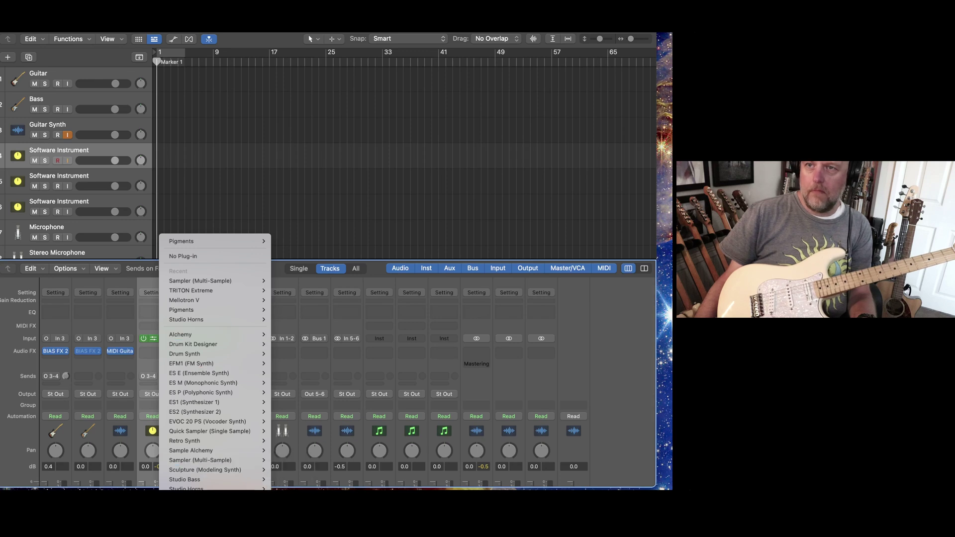
{"action": "key", "text": "Escape"}
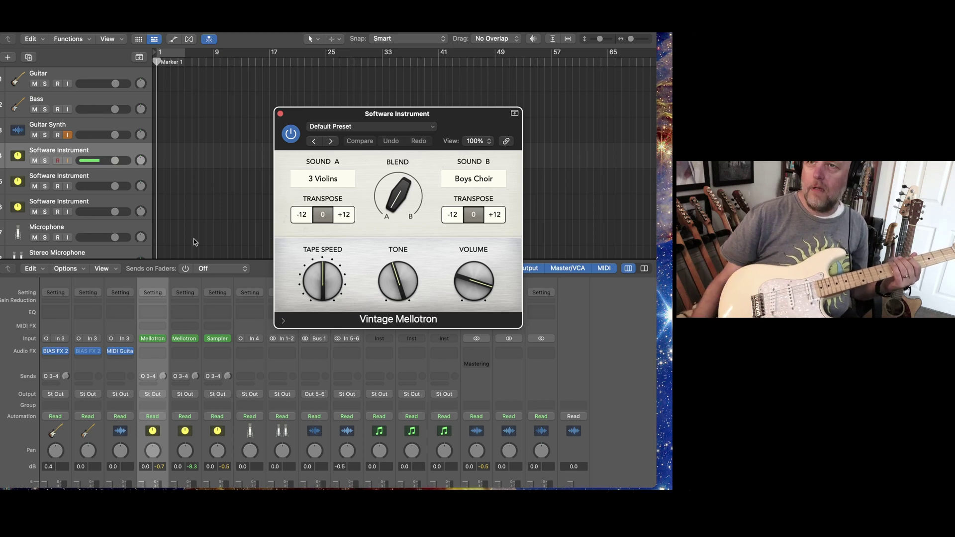
Step: Load Studio Strings in place of Vintage Mellotron on the first Software Instrument track
{"action": "left_click", "coordinate": [165, 340]}
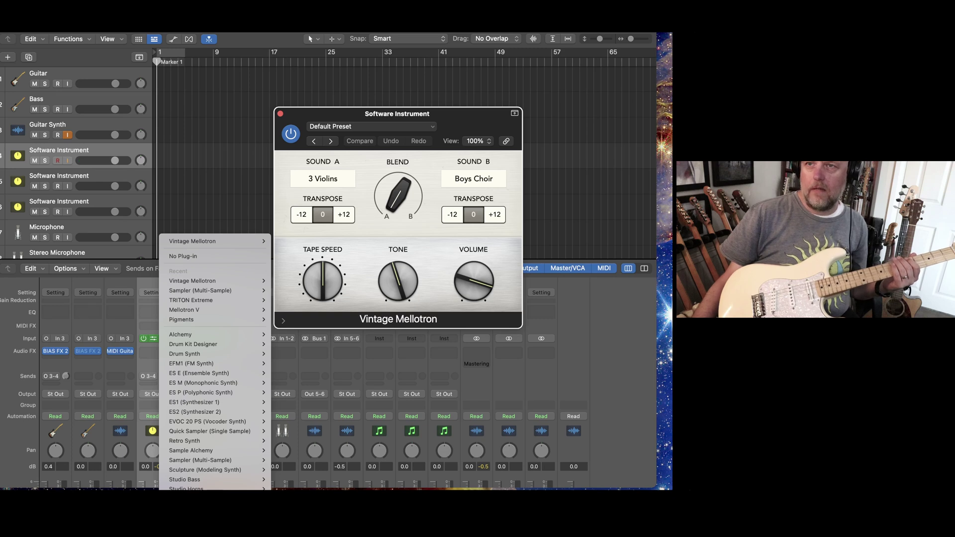
{"action": "left_click", "coordinate": [185, 485]}
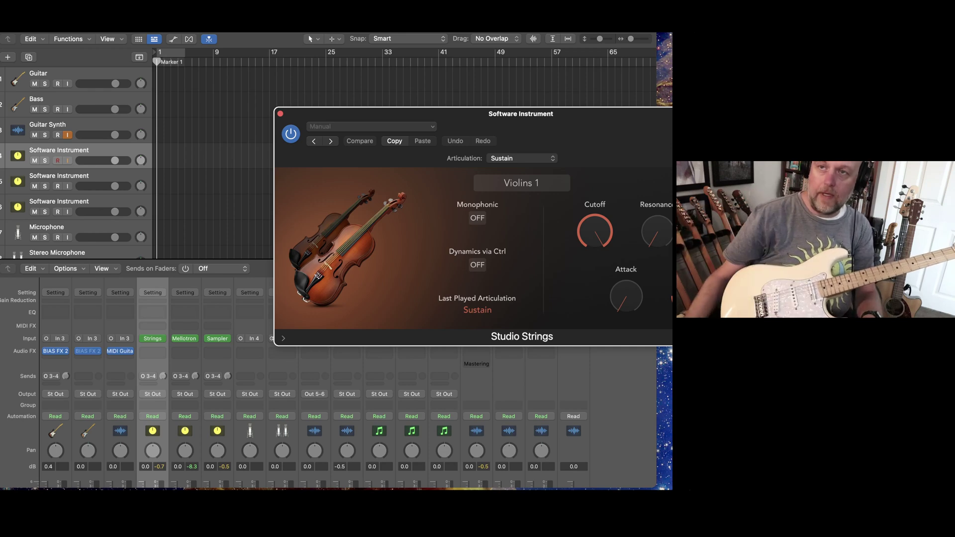
Step: Replace Studio Strings with Retro Synth (Stereo) on the first Software Instrument track
{"action": "mouse_move", "coordinate": [122, 351]}
{"action": "left_click", "coordinate": [159, 339]}
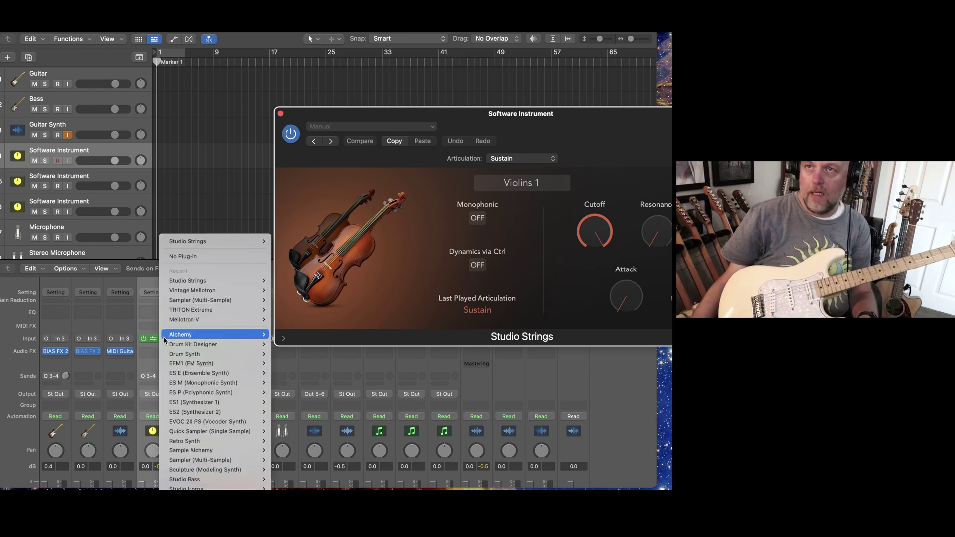
{"action": "mouse_move", "coordinate": [205, 435]}
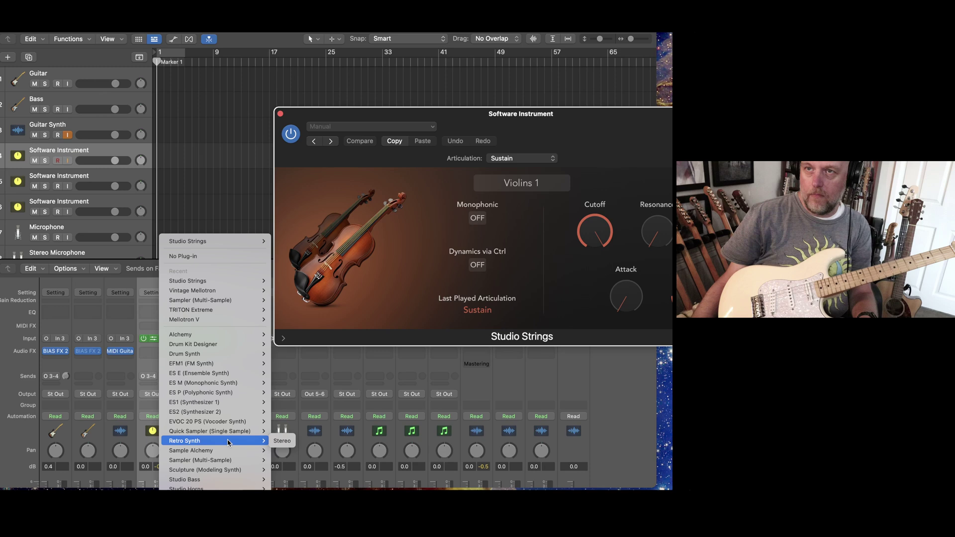
{"action": "left_click", "coordinate": [287, 444]}
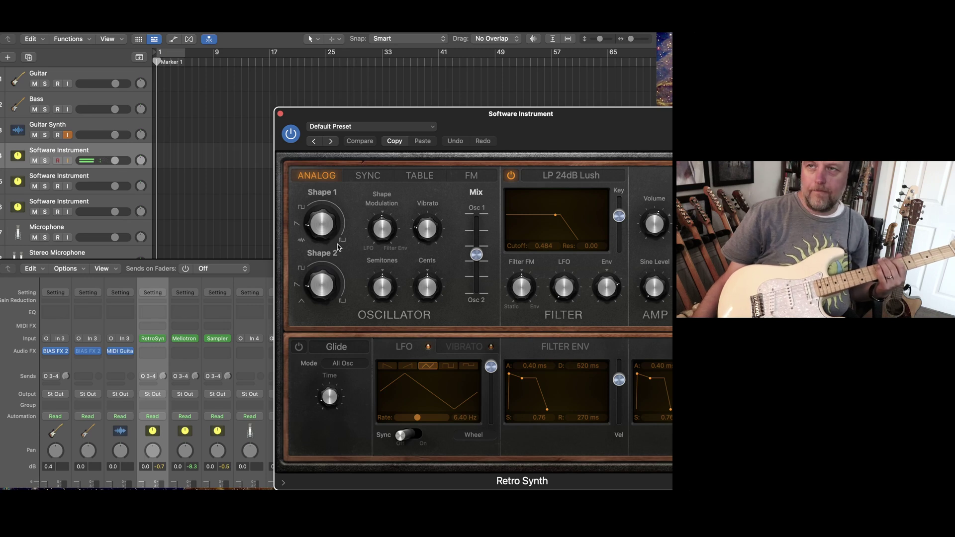
Step: Audition the Mellotron and Sampler tracks, then return to the RetroSyn track
{"action": "left_click", "coordinate": [186, 367]}
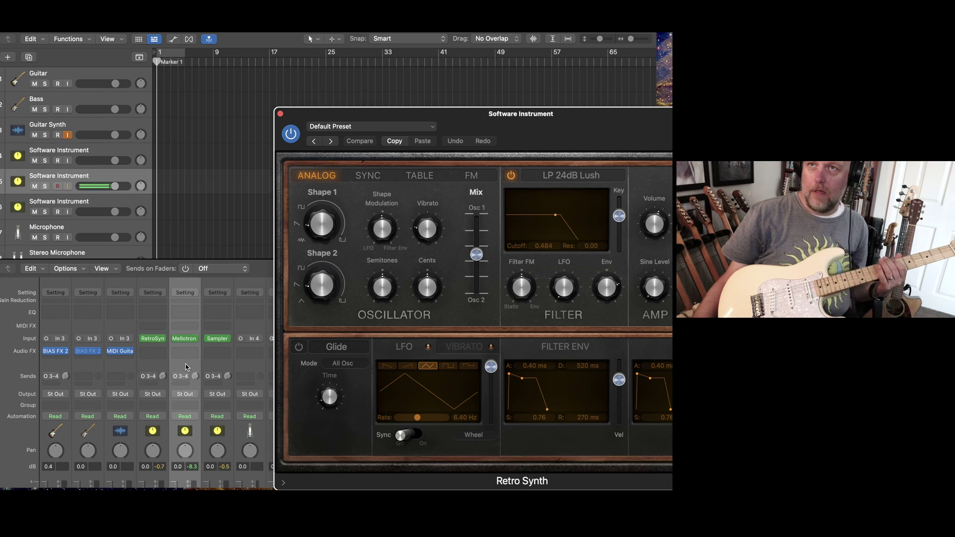
{"action": "left_click", "coordinate": [219, 368]}
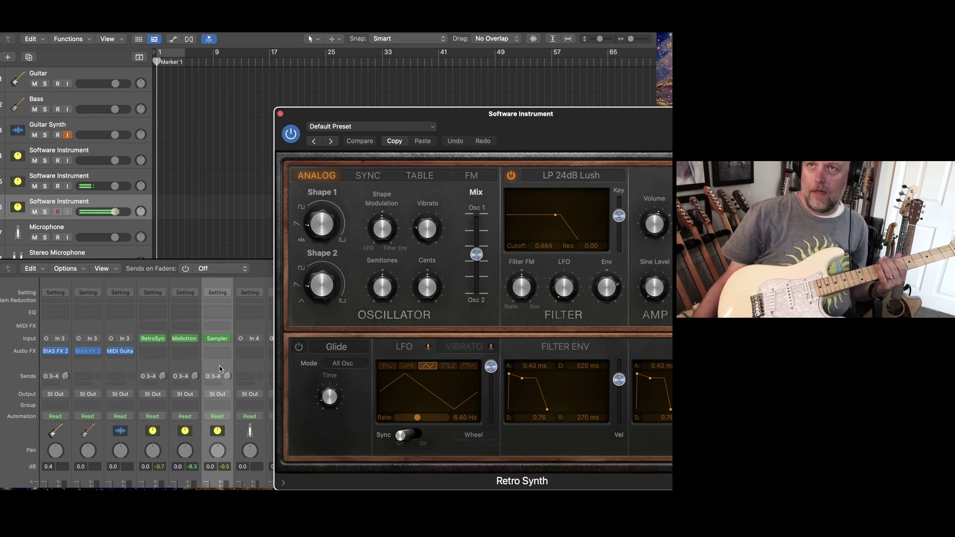
{"action": "left_click", "coordinate": [158, 372]}
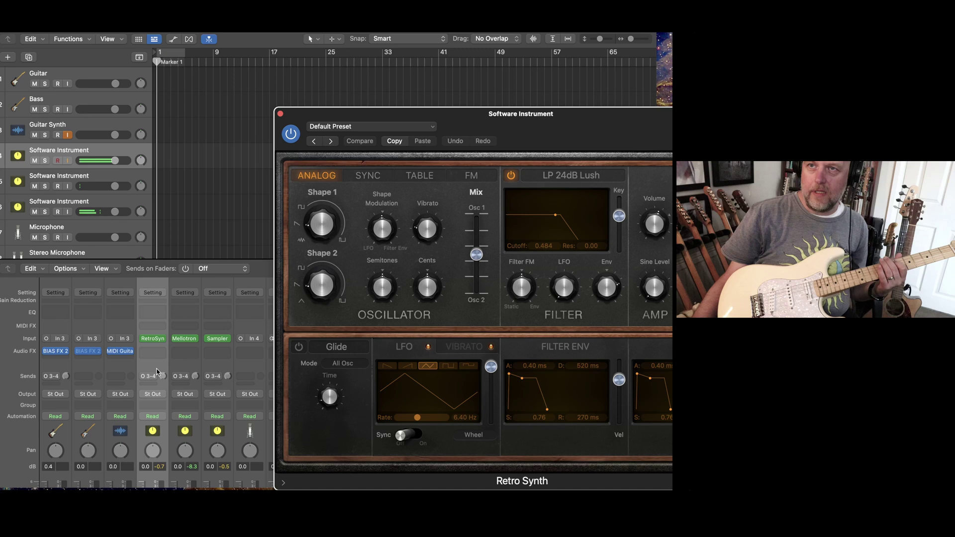
Step: Close the Retro Synth plug-in window to reveal the full mixer
{"action": "left_click", "coordinate": [280, 114]}
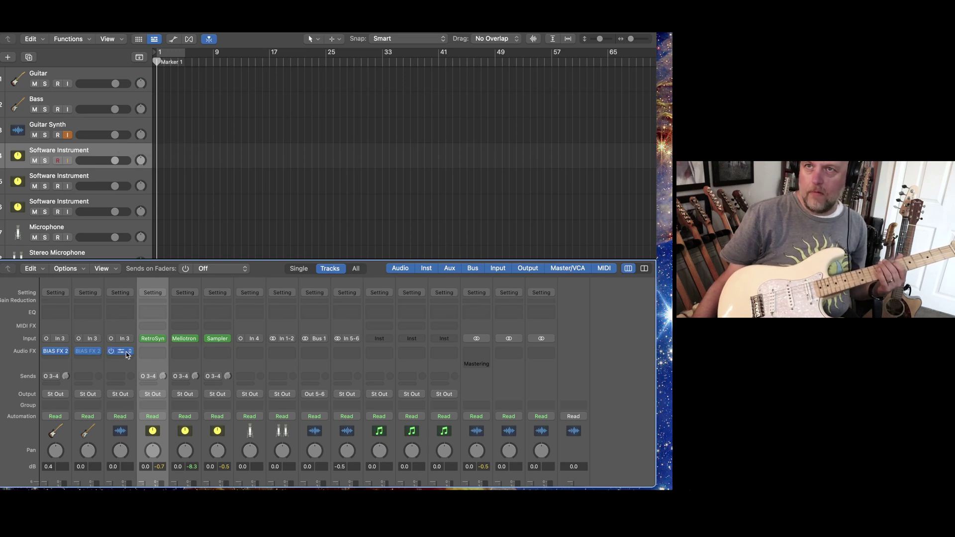
Step: Set the RetroSyn channel's send to Bus 1 and select the new Audio Bus 1 track
{"action": "scroll", "coordinate": [198, 323], "scroll_direction": "down", "scroll_amount": 2}
{"action": "scroll", "coordinate": [198, 323], "scroll_direction": "up", "scroll_amount": 1}
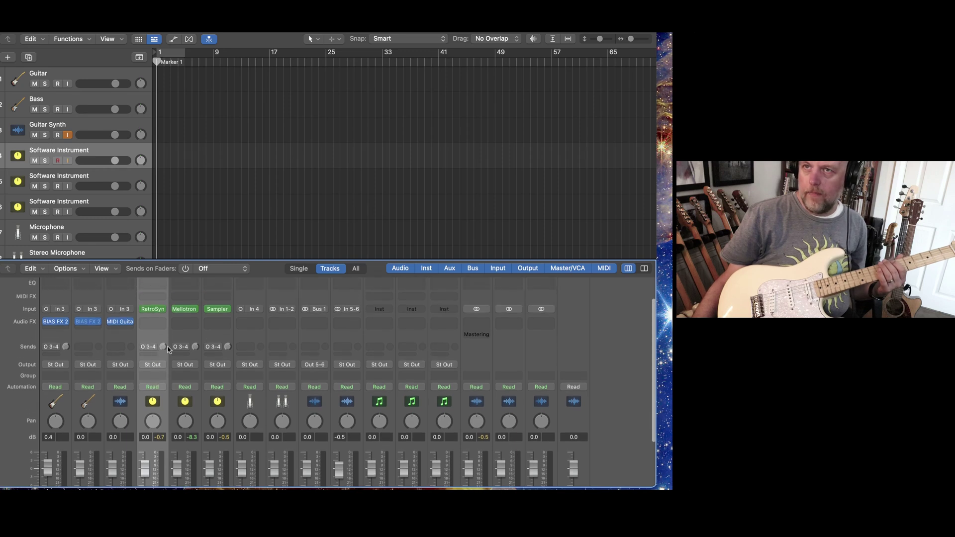
{"action": "left_click", "coordinate": [157, 349]}
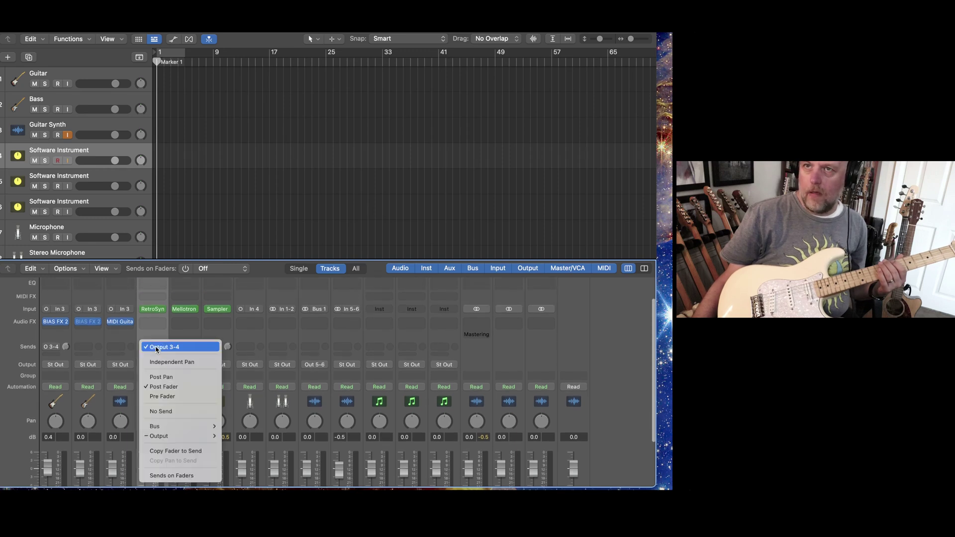
{"action": "mouse_move", "coordinate": [181, 434]}
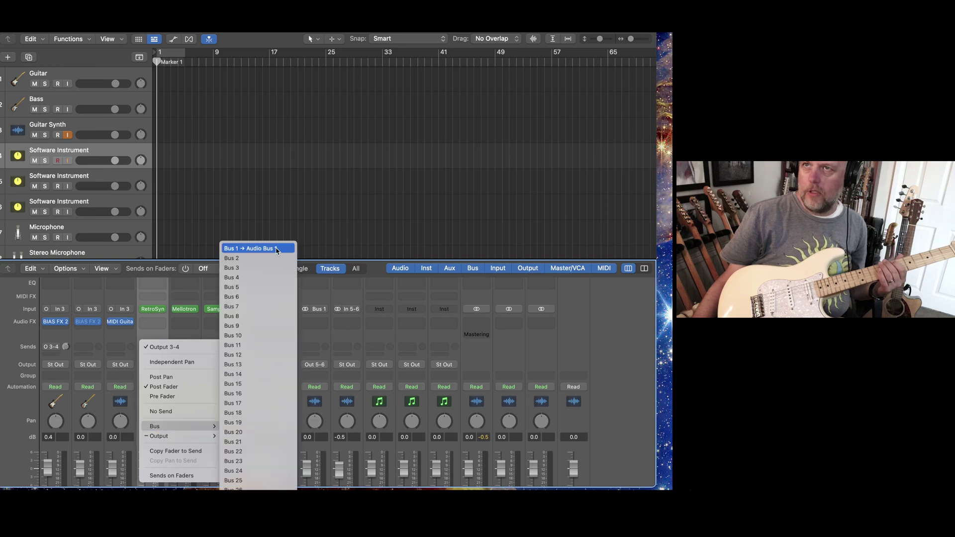
{"action": "left_click", "coordinate": [277, 256]}
{"action": "scroll", "coordinate": [151, 197], "scroll_direction": "down", "scroll_amount": 5}
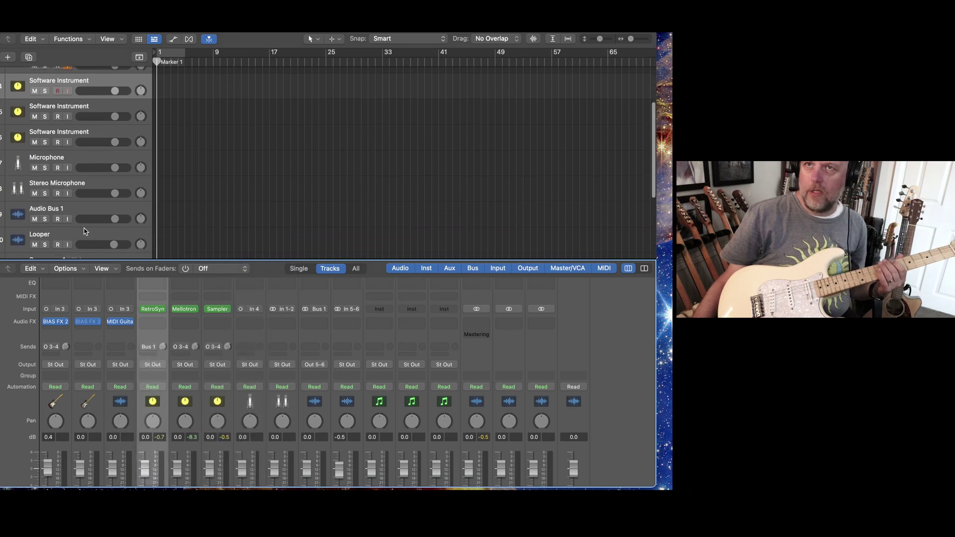
{"action": "left_click", "coordinate": [99, 213]}
Step: Record-enable the Bus 1 channel strip and start recording with R
{"action": "scroll", "coordinate": [342, 345], "scroll_direction": "down", "scroll_amount": 3}
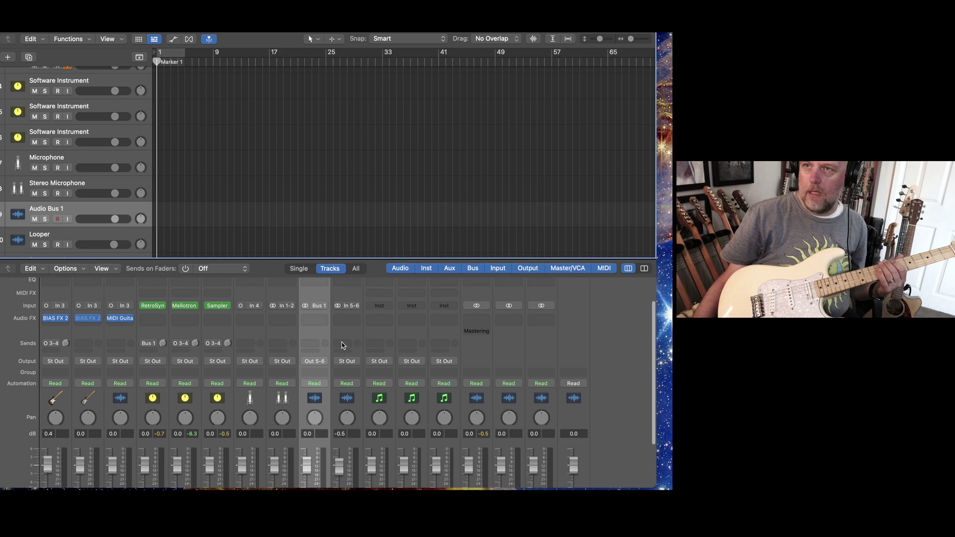
{"action": "left_click", "coordinate": [321, 480]}
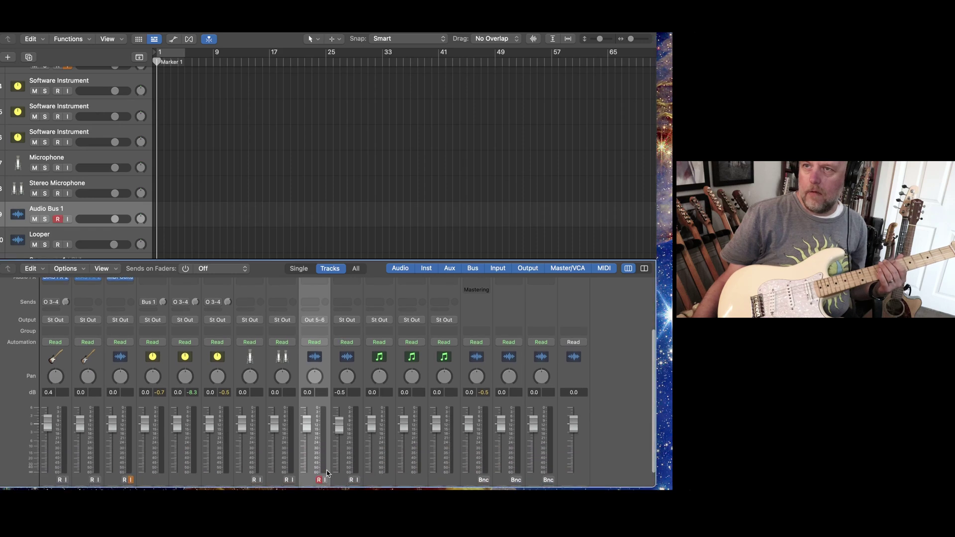
{"action": "scroll", "coordinate": [291, 230], "scroll_direction": "up", "scroll_amount": 3}
{"action": "scroll", "coordinate": [291, 230], "scroll_direction": "down", "scroll_amount": 1}
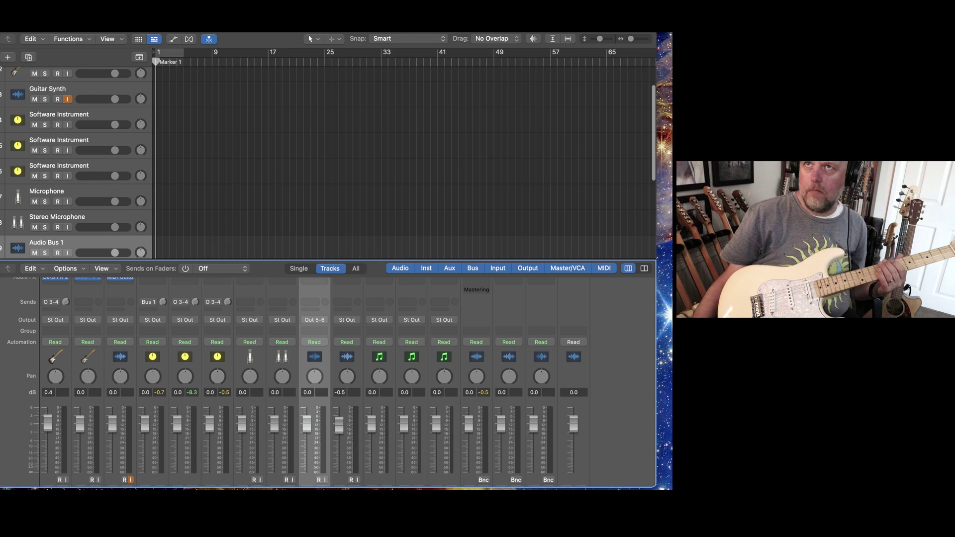
{"action": "key", "text": "r"}
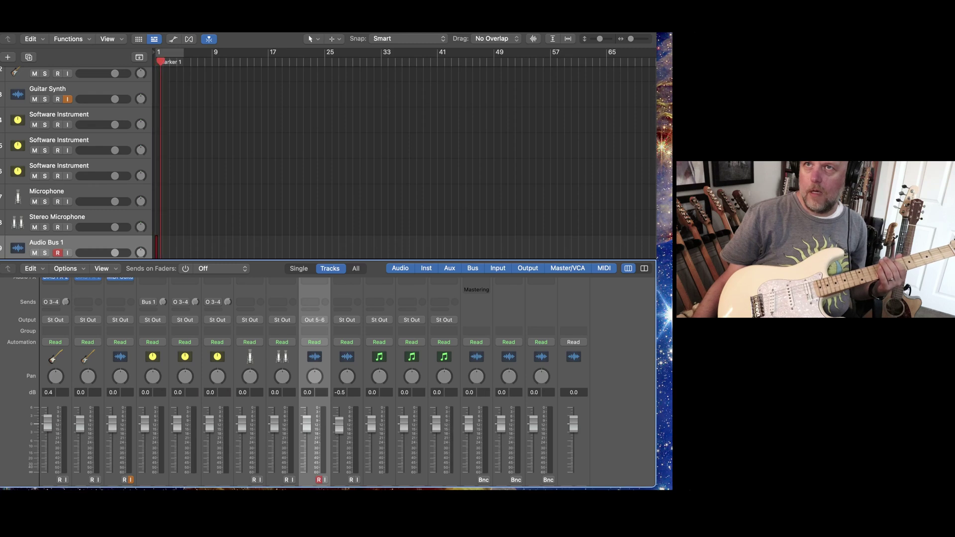
Step: Raise the RetroSyn track's Bus 1 send level while Audio Bus 1 records
{"action": "left_click", "coordinate": [87, 119]}
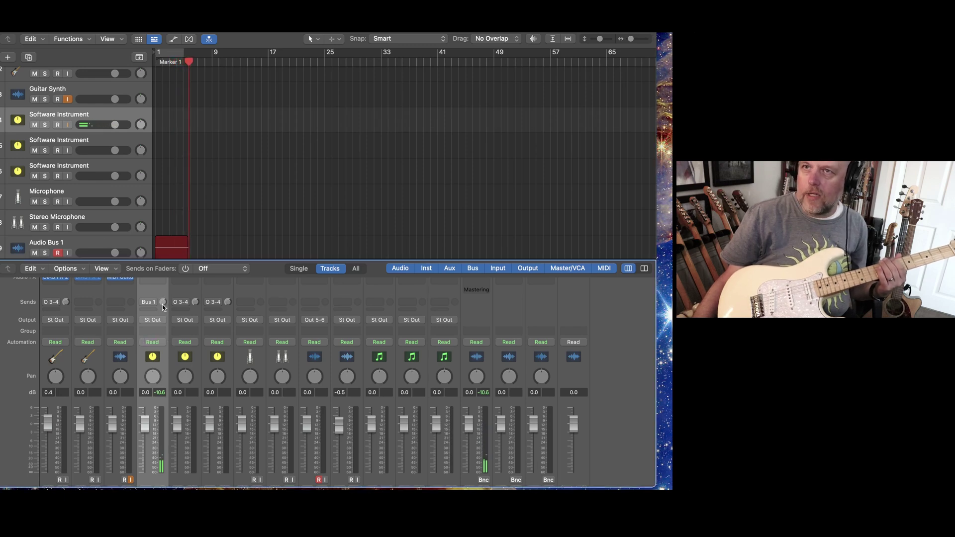
{"action": "left_click_drag", "start_coordinate": [163, 307], "coordinate": [162, 317]}
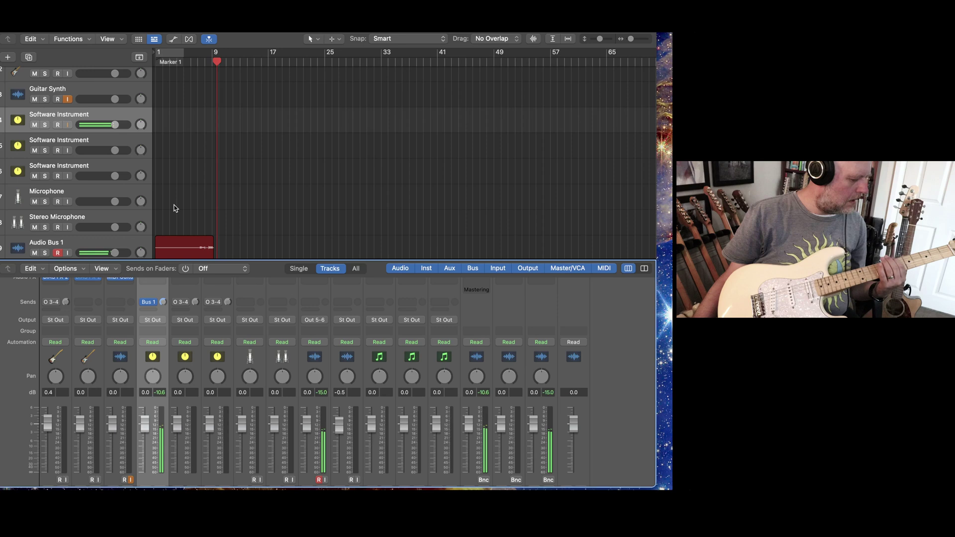
{"action": "left_click", "coordinate": [180, 368]}
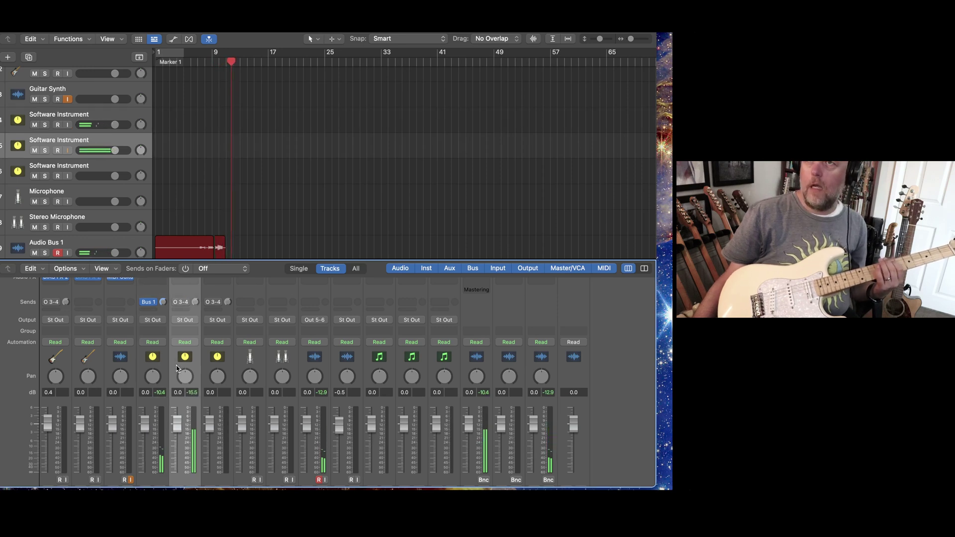